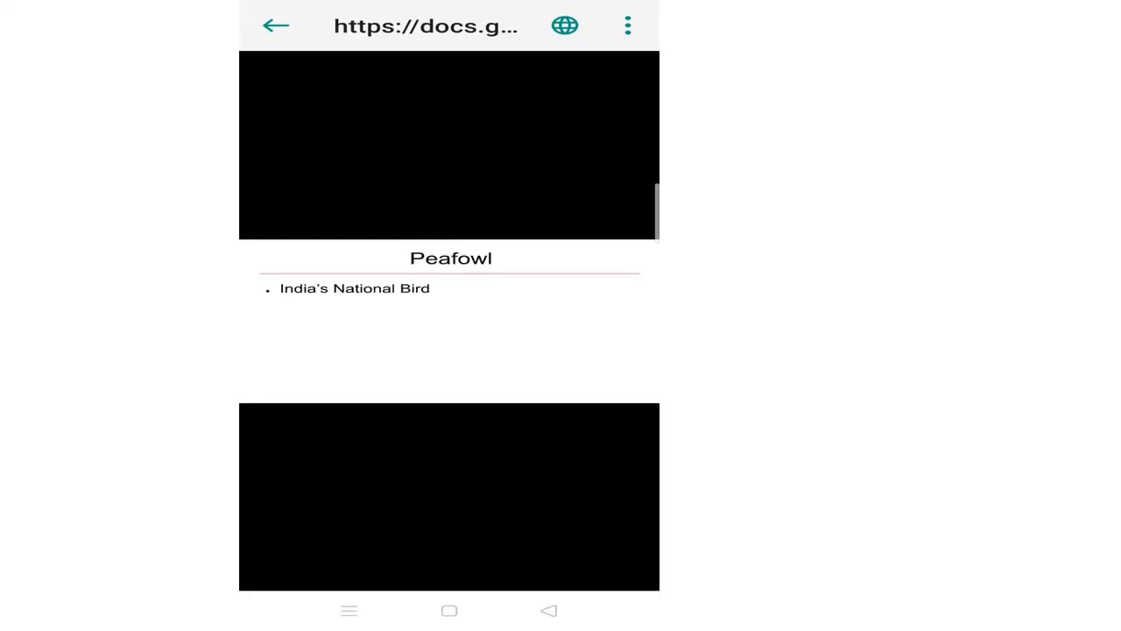
{"action": "left_click", "coordinate": [264, 16]}
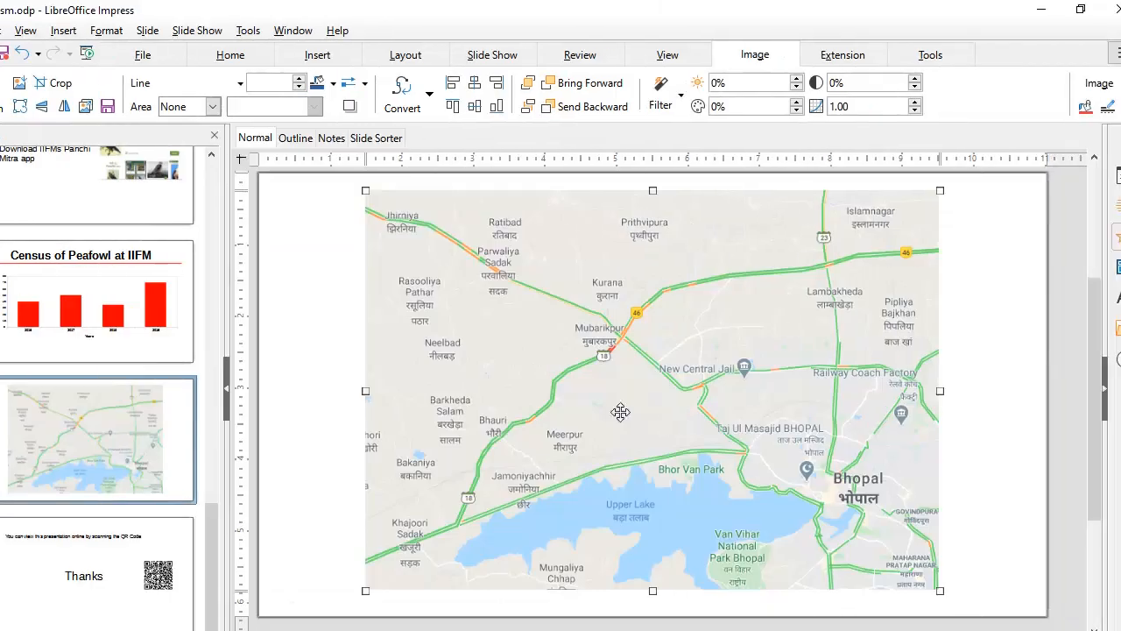
{"action": "left_click", "coordinate": [315, 307]}
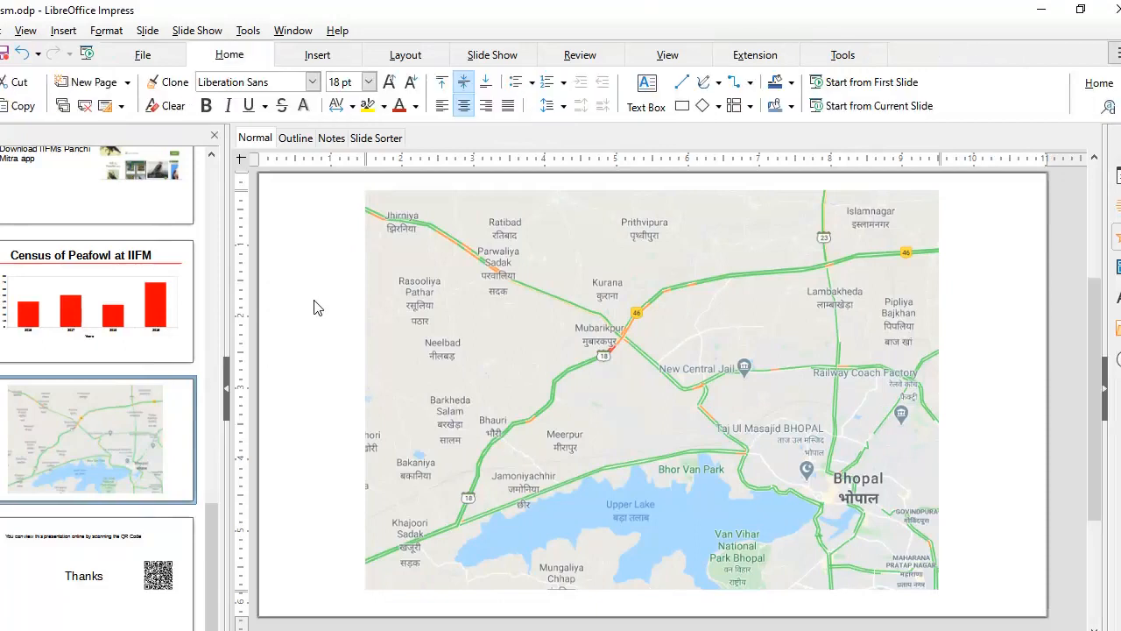
{"action": "left_click", "coordinate": [455, 281]}
{"action": "left_click_drag", "start_coordinate": [454, 281], "coordinate": [437, 281]}
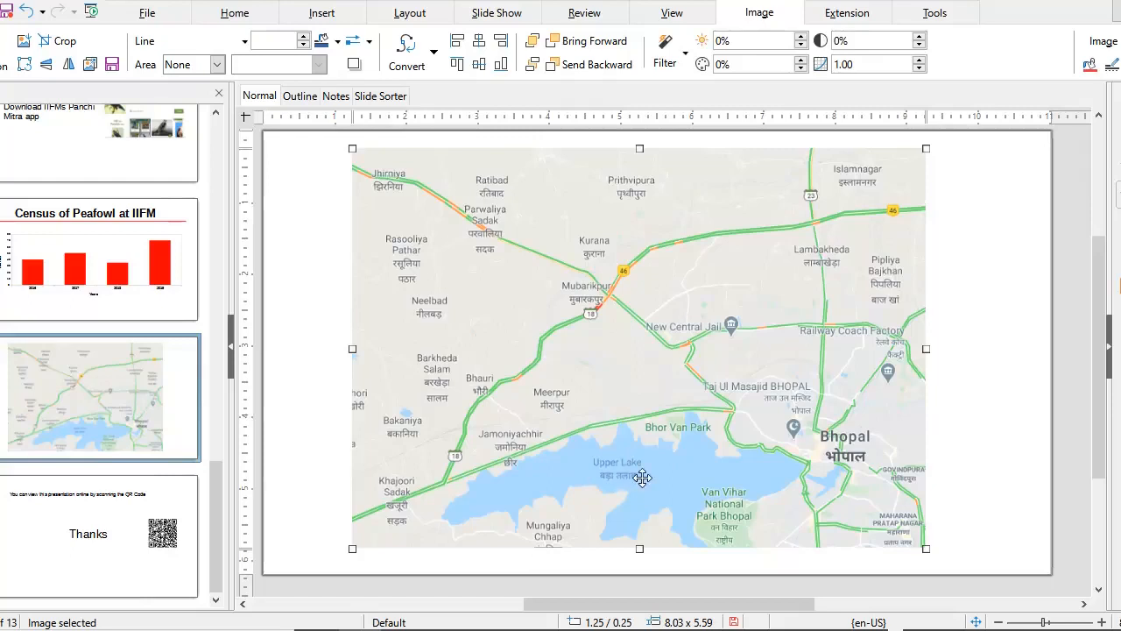
{"action": "left_click", "coordinate": [300, 245]}
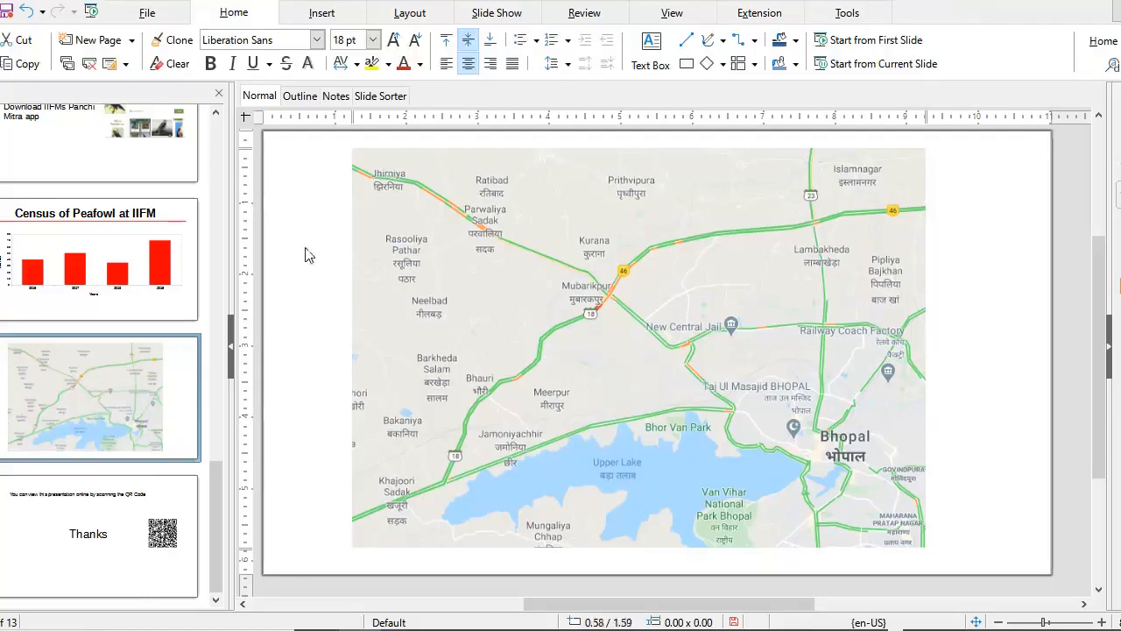
Step: Open the ImageMap editor for the Bhopal map on slide 12 and draw a rectangular hotspot around the Upper Lake label
{"action": "left_click", "coordinate": [505, 236]}
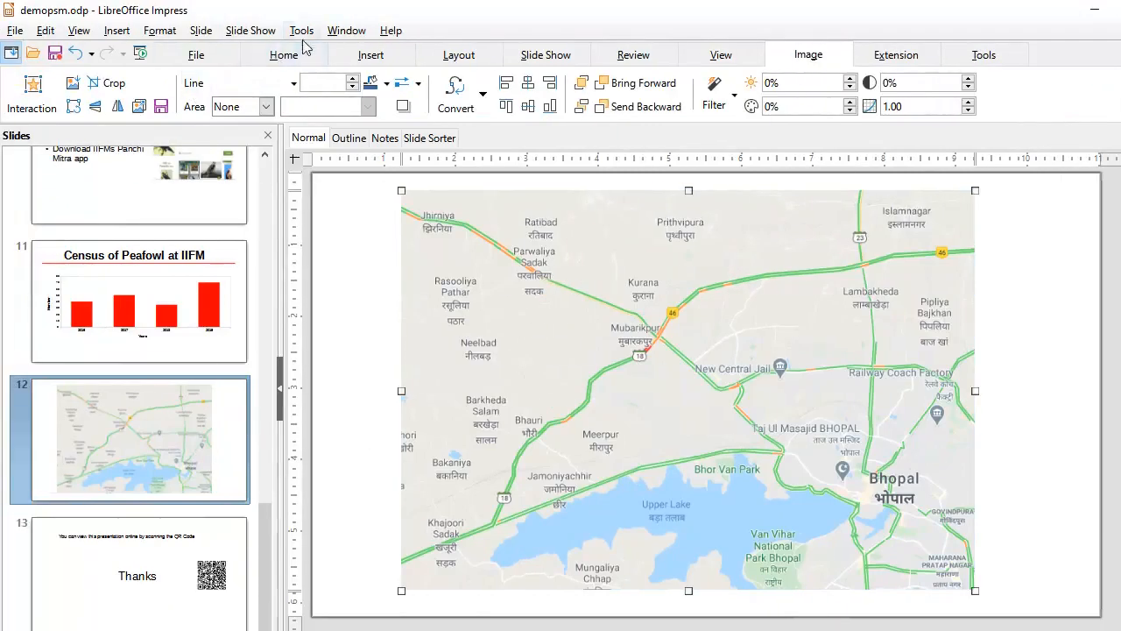
{"action": "left_click", "coordinate": [252, 18]}
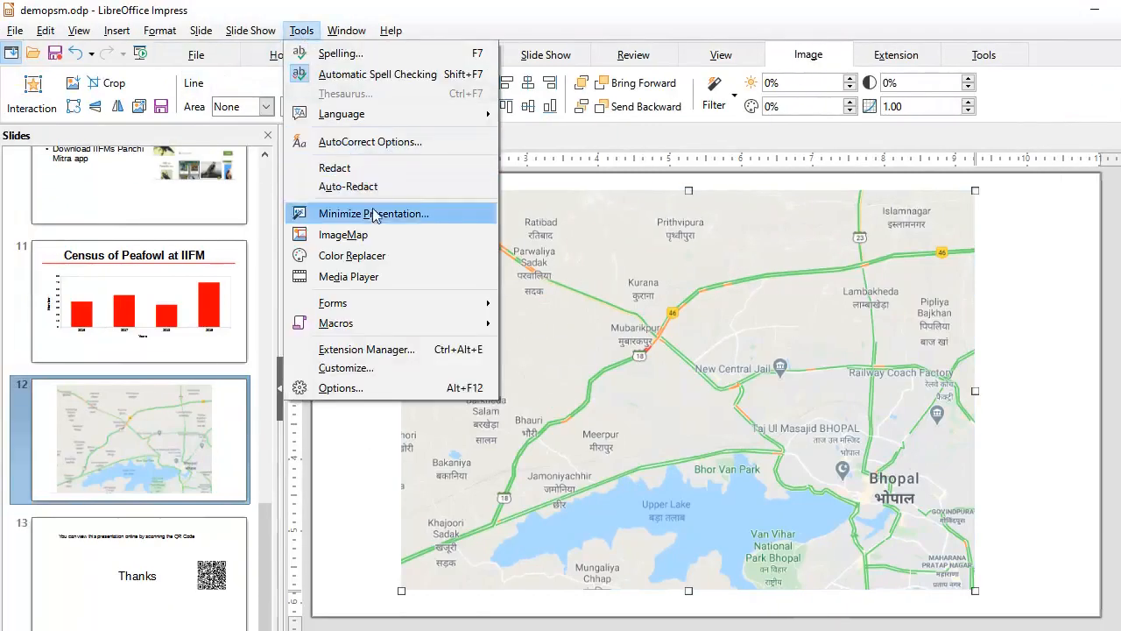
{"action": "left_click", "coordinate": [369, 241]}
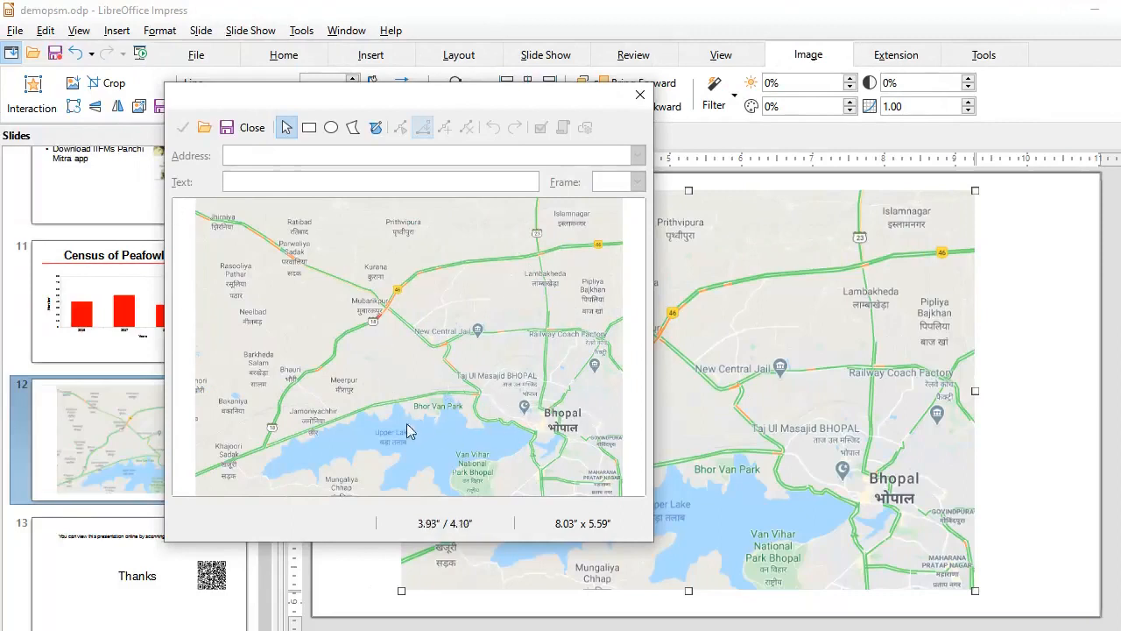
{"action": "left_click", "coordinate": [309, 129]}
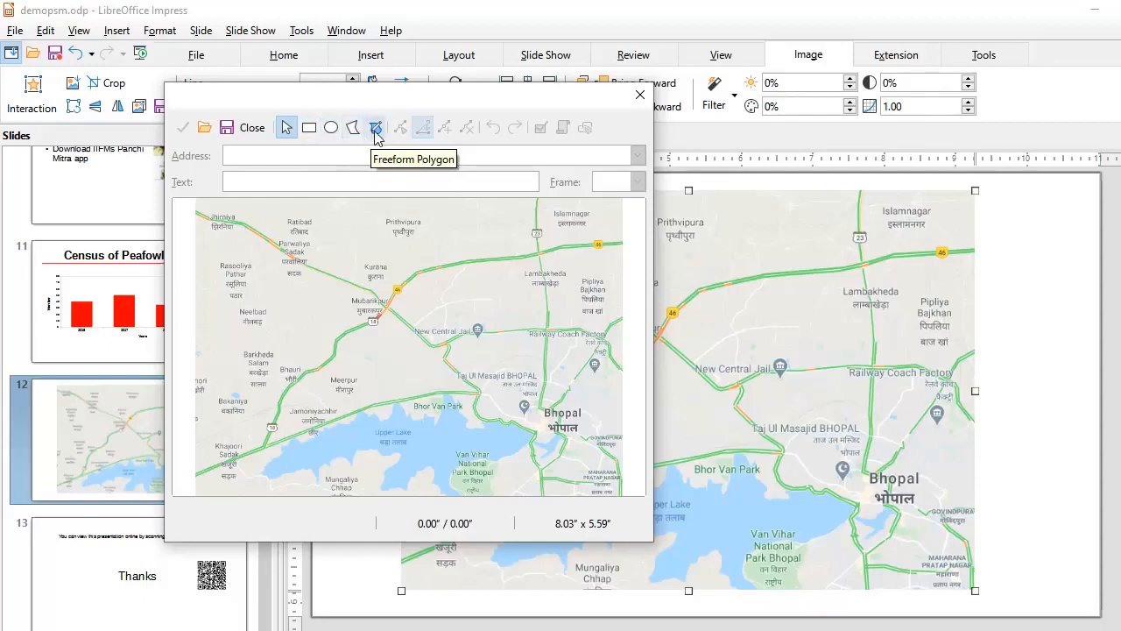
{"action": "left_click", "coordinate": [309, 128]}
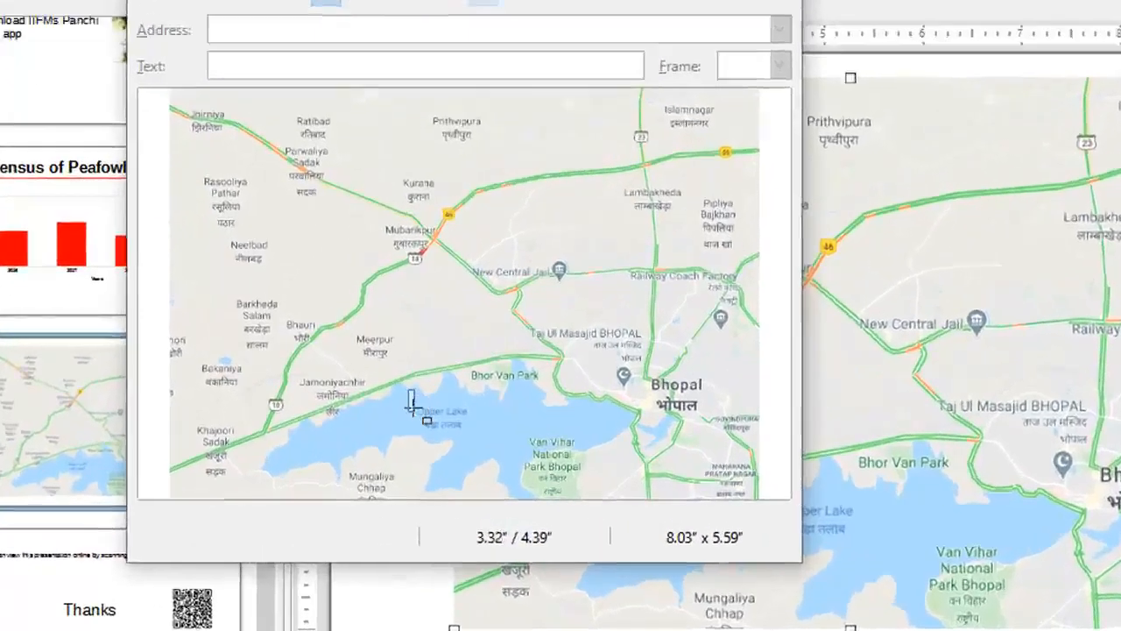
{"action": "left_click_drag", "start_coordinate": [369, 417], "coordinate": [421, 455]}
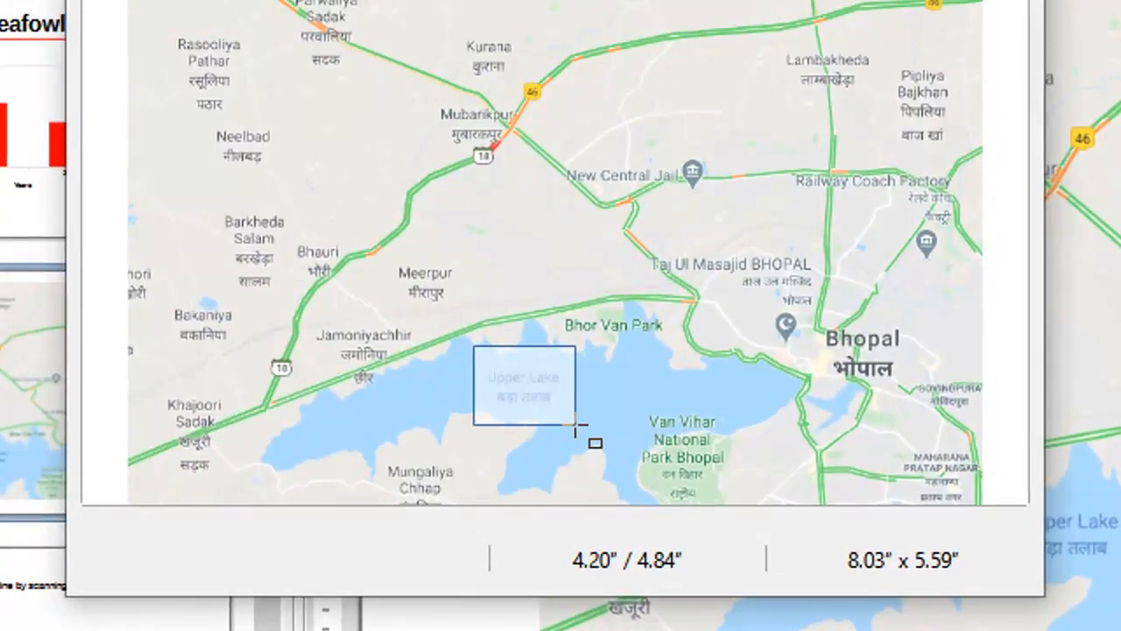
{"action": "left_click_drag", "start_coordinate": [575, 426], "coordinate": [577, 421]}
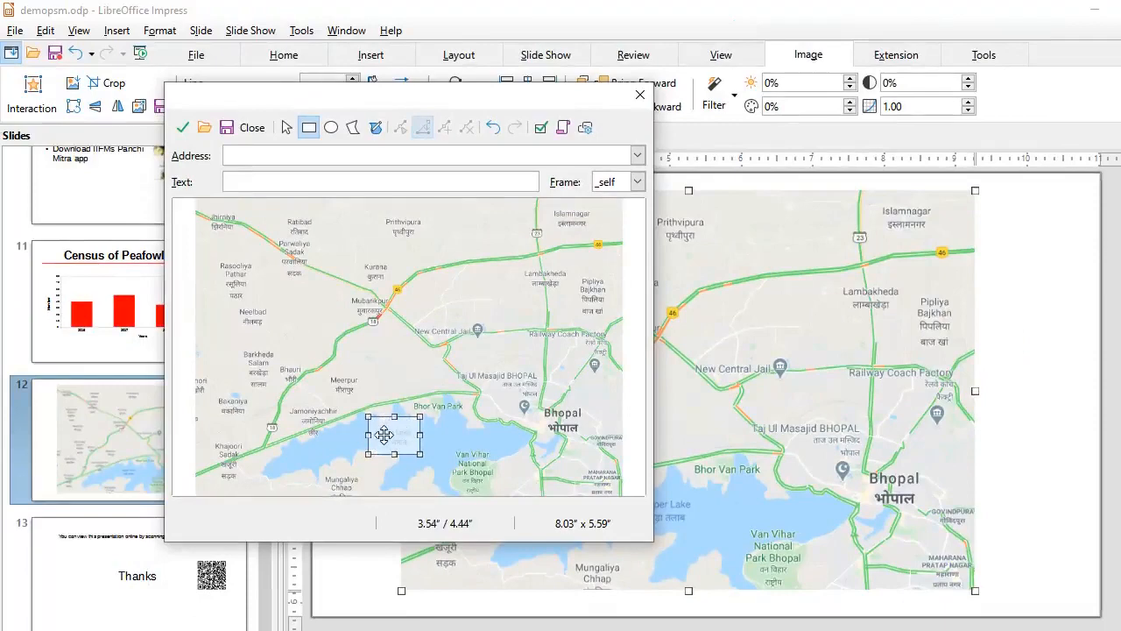
{"action": "left_click", "coordinate": [237, 155]}
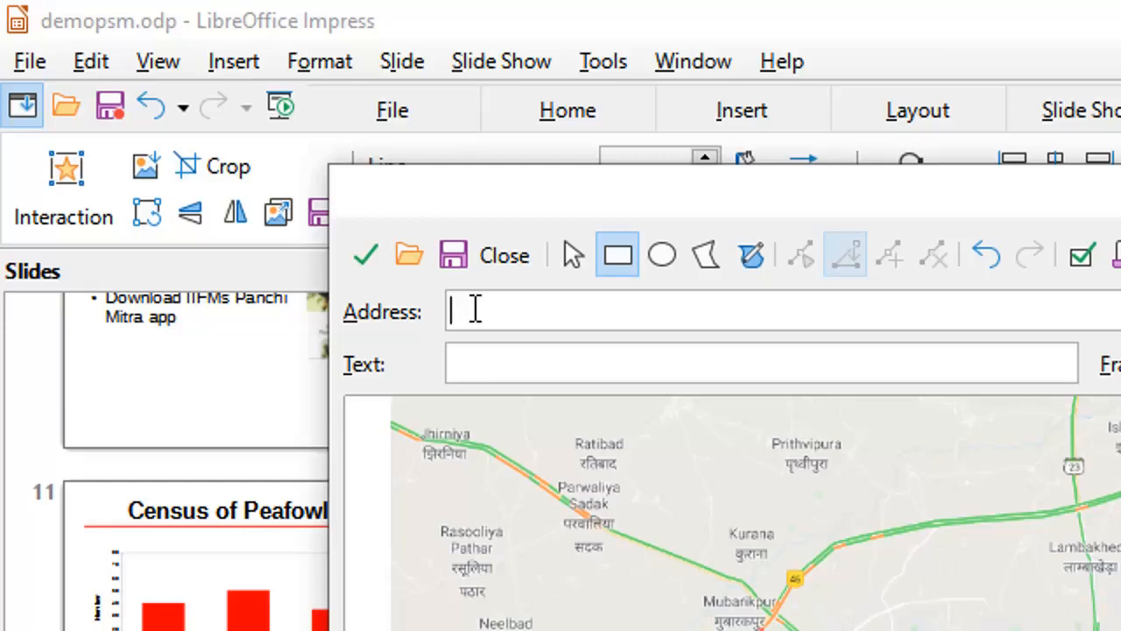
{"action": "key", "text": "ctrl+v"}
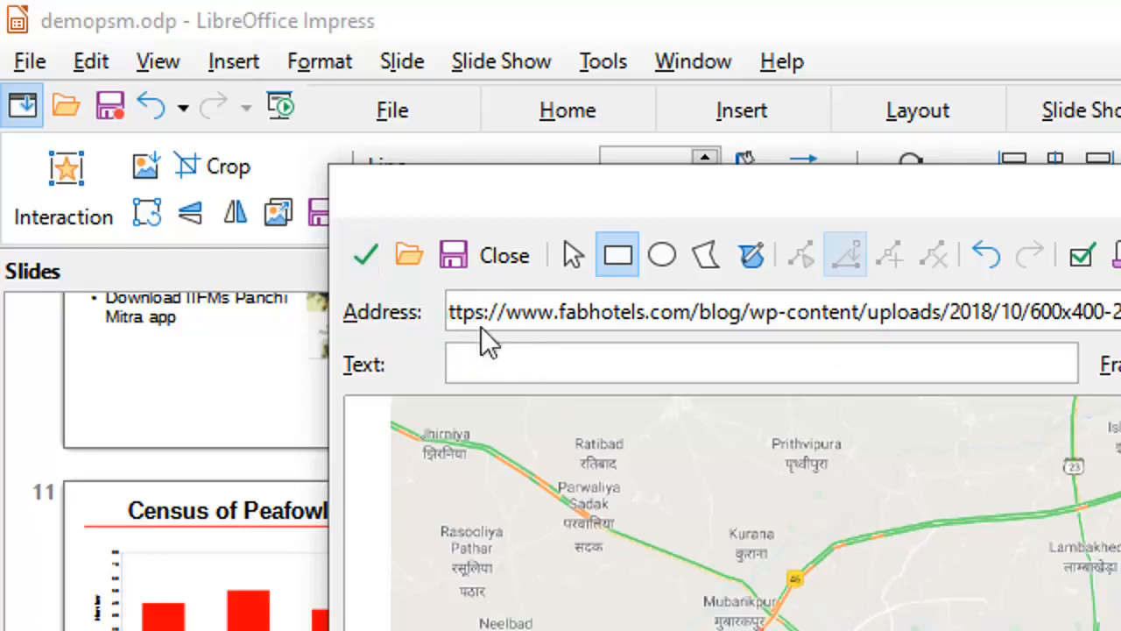
{"action": "left_click", "coordinate": [495, 262]}
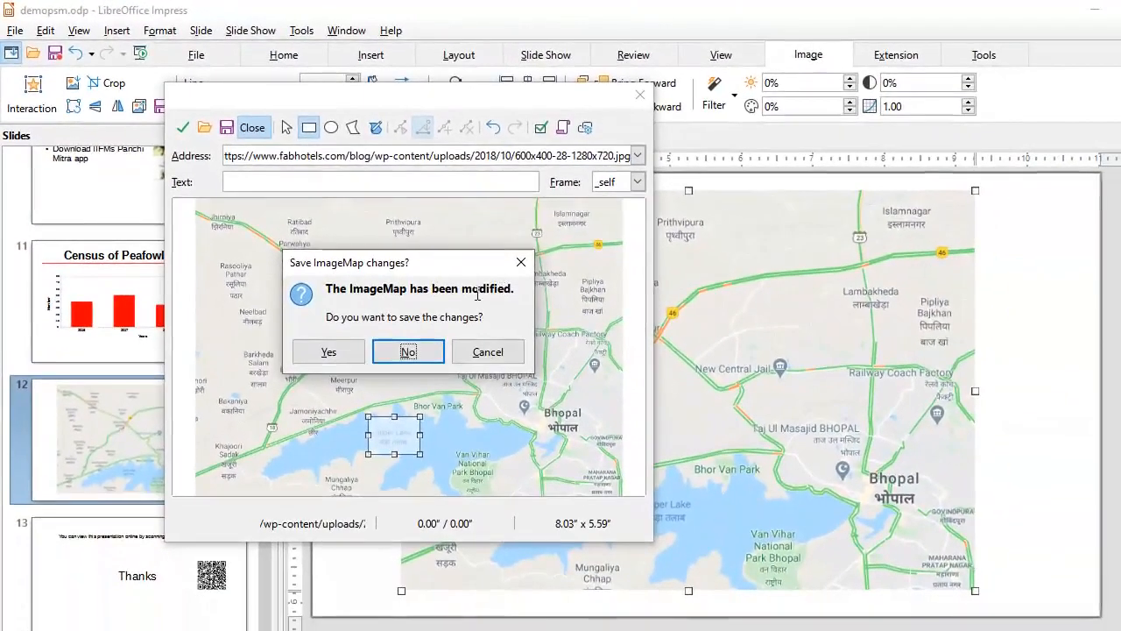
{"action": "left_click", "coordinate": [341, 361]}
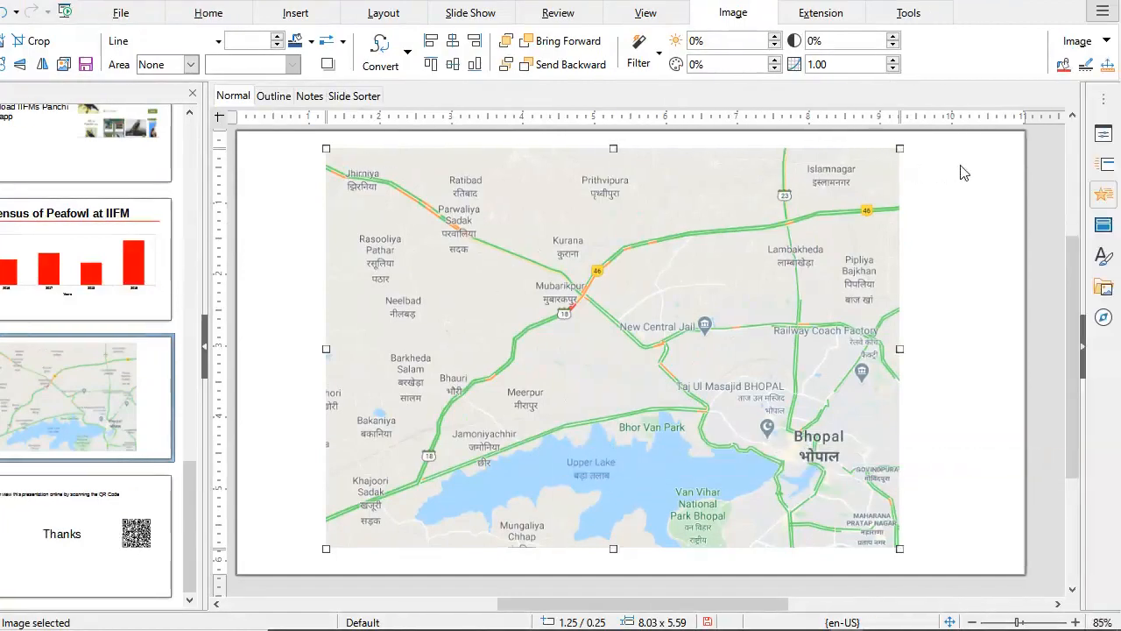
Step: Run the slide show from the map slide to test the Upper Lake hotspot
{"action": "left_click", "coordinate": [963, 173]}
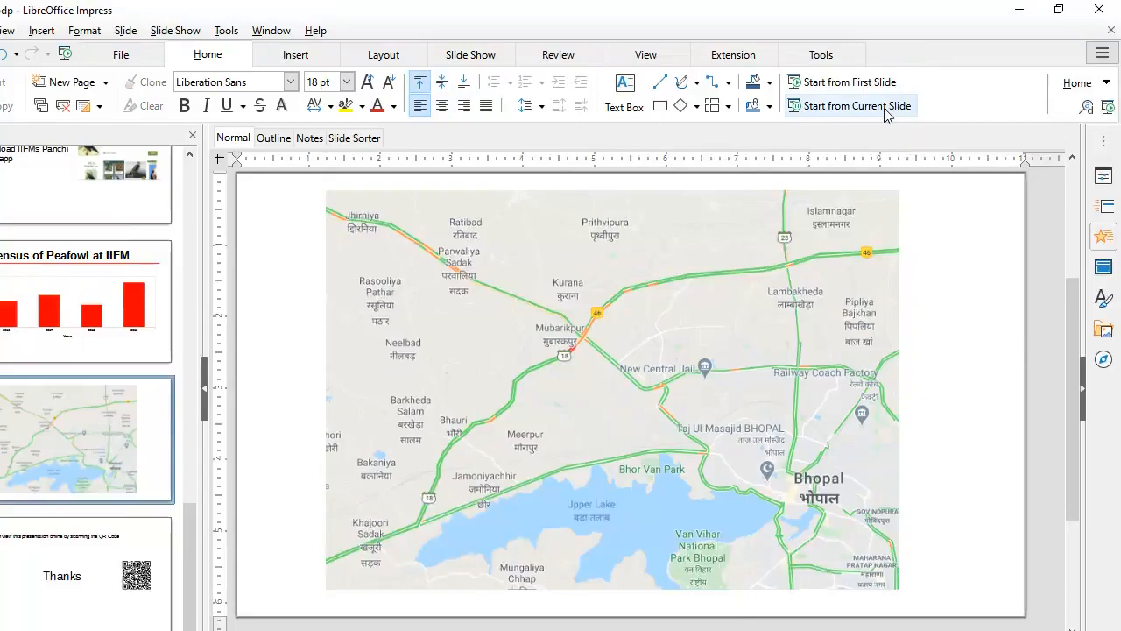
{"action": "left_click", "coordinate": [886, 112]}
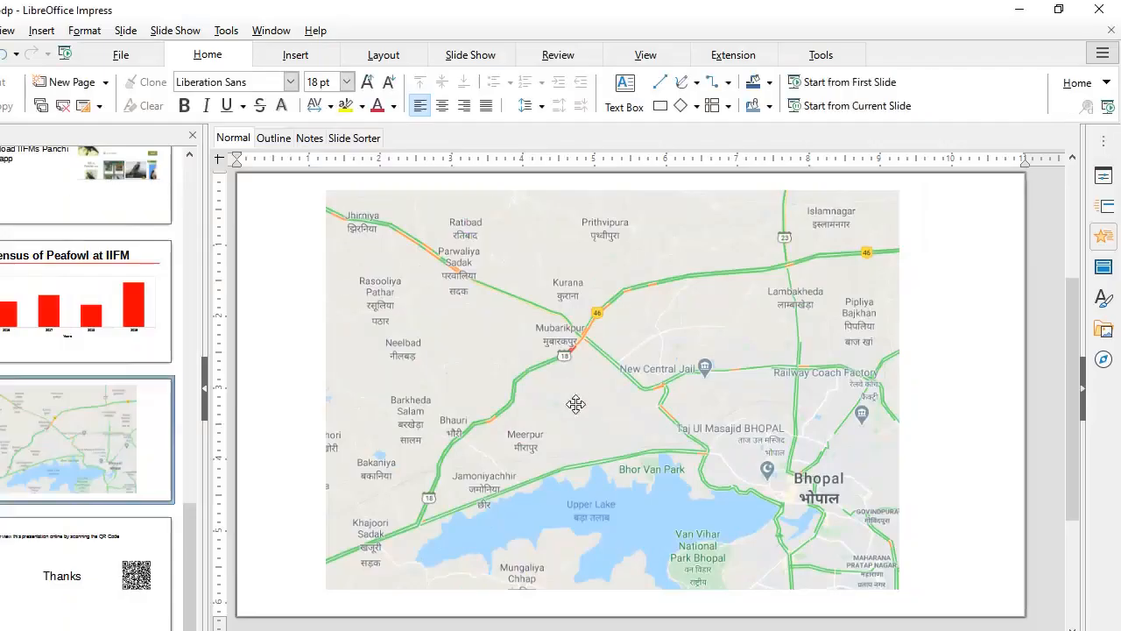
{"action": "left_click", "coordinate": [585, 431]}
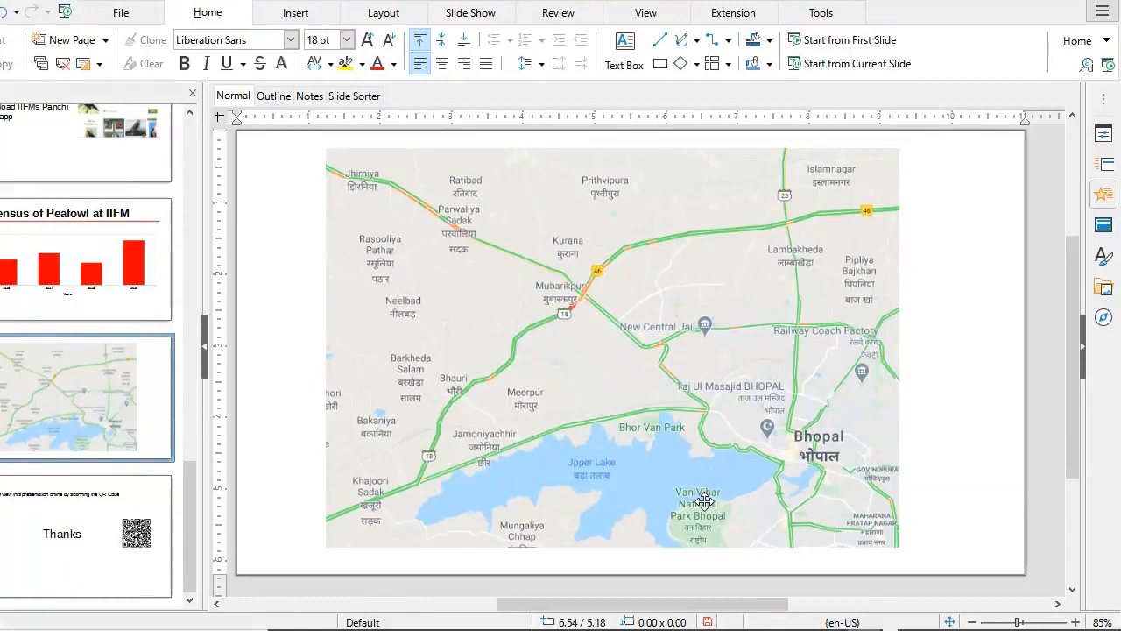
Step: Reopen the map's ImageMap editor and draw a rectangular hotspot around the Van Vihar National Park label
{"action": "left_click", "coordinate": [501, 220]}
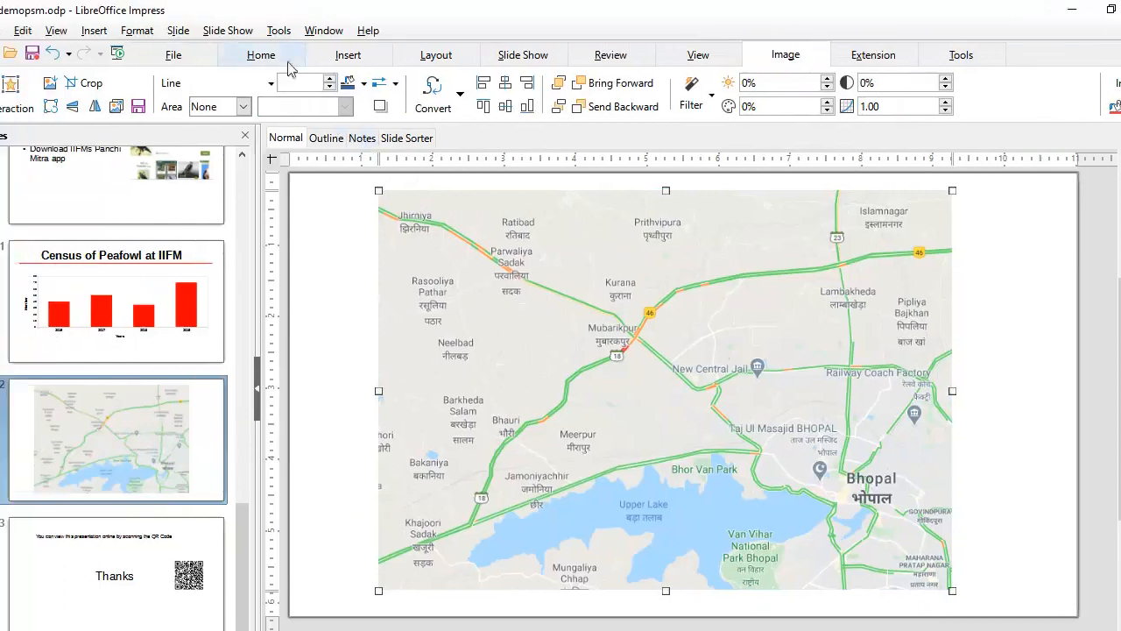
{"action": "left_click", "coordinate": [280, 31]}
{"action": "left_click", "coordinate": [337, 240]}
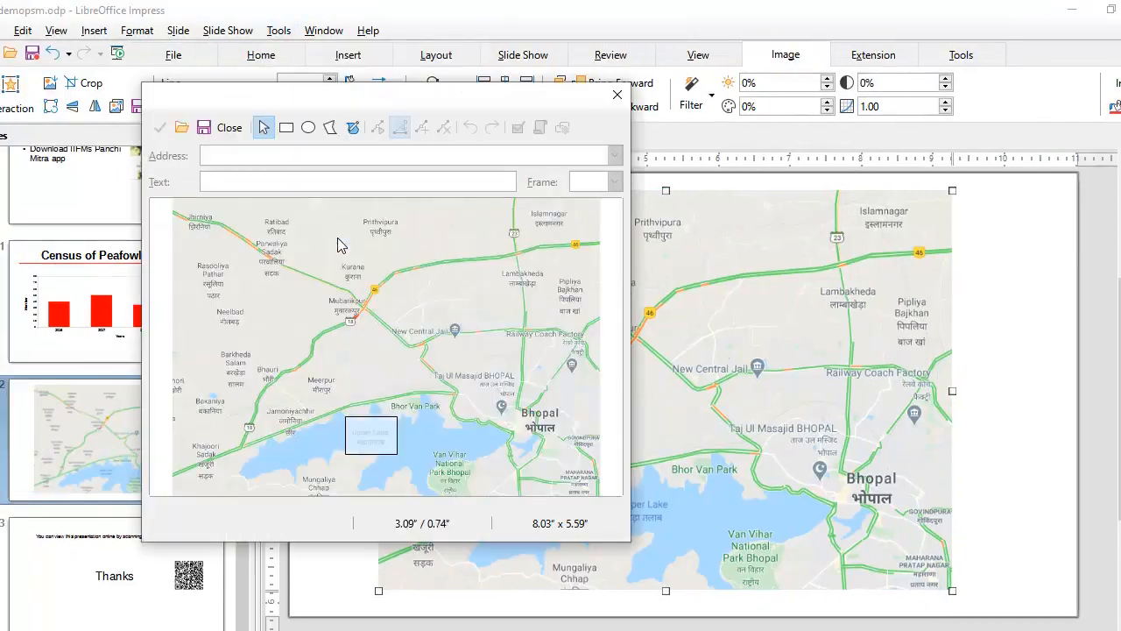
{"action": "left_click", "coordinate": [287, 129]}
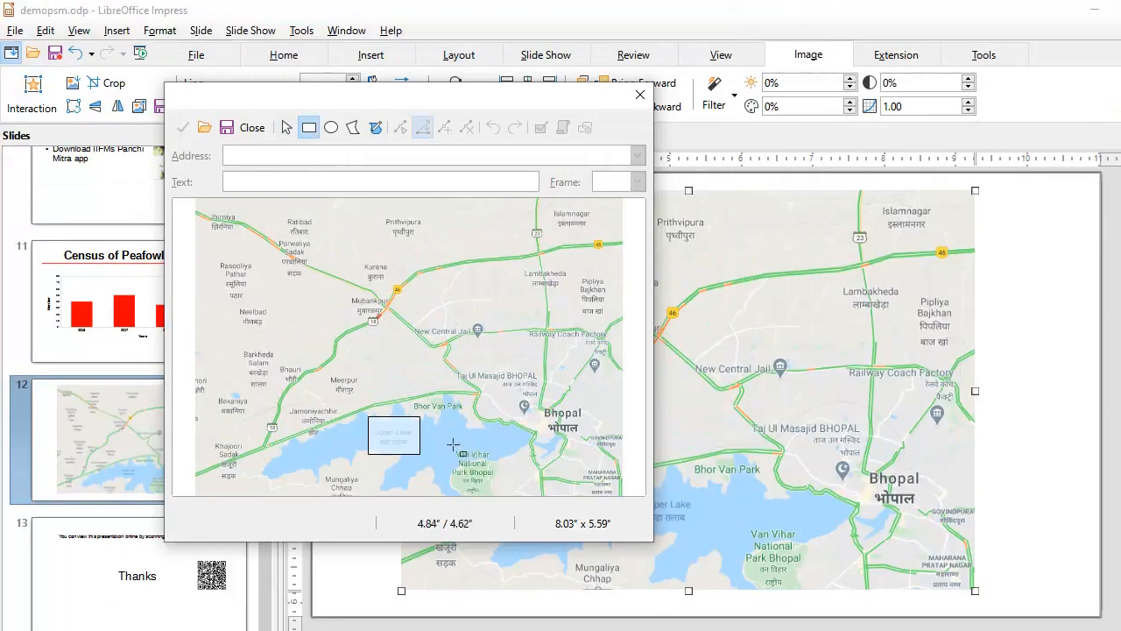
{"action": "left_click_drag", "start_coordinate": [444, 444], "coordinate": [502, 499]}
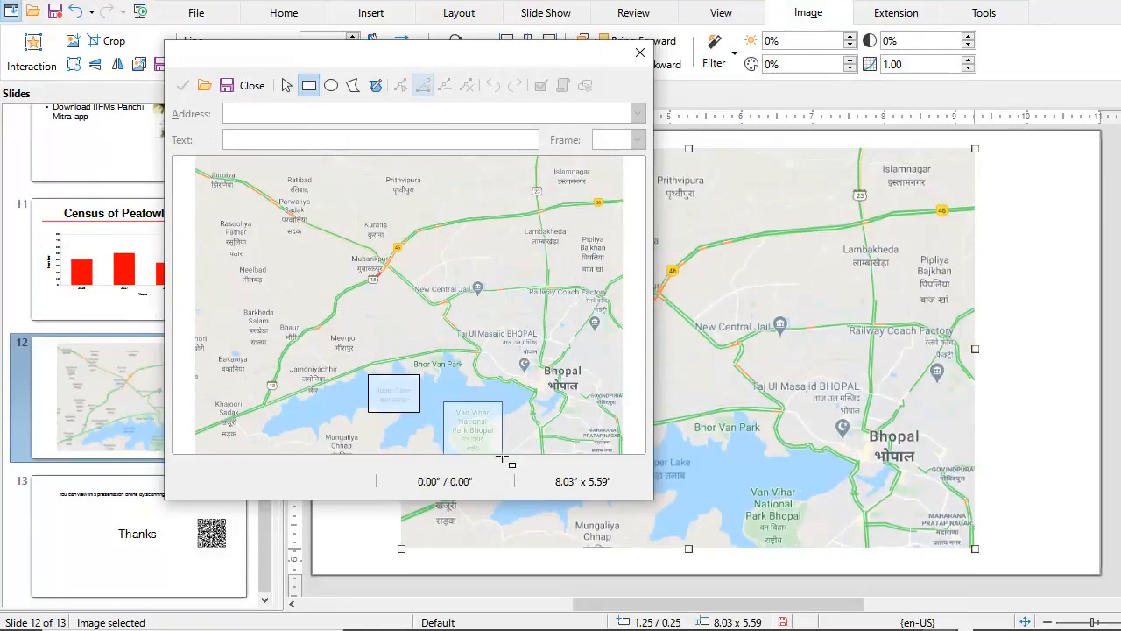
{"action": "left_click_drag", "start_coordinate": [502, 457], "coordinate": [504, 453]}
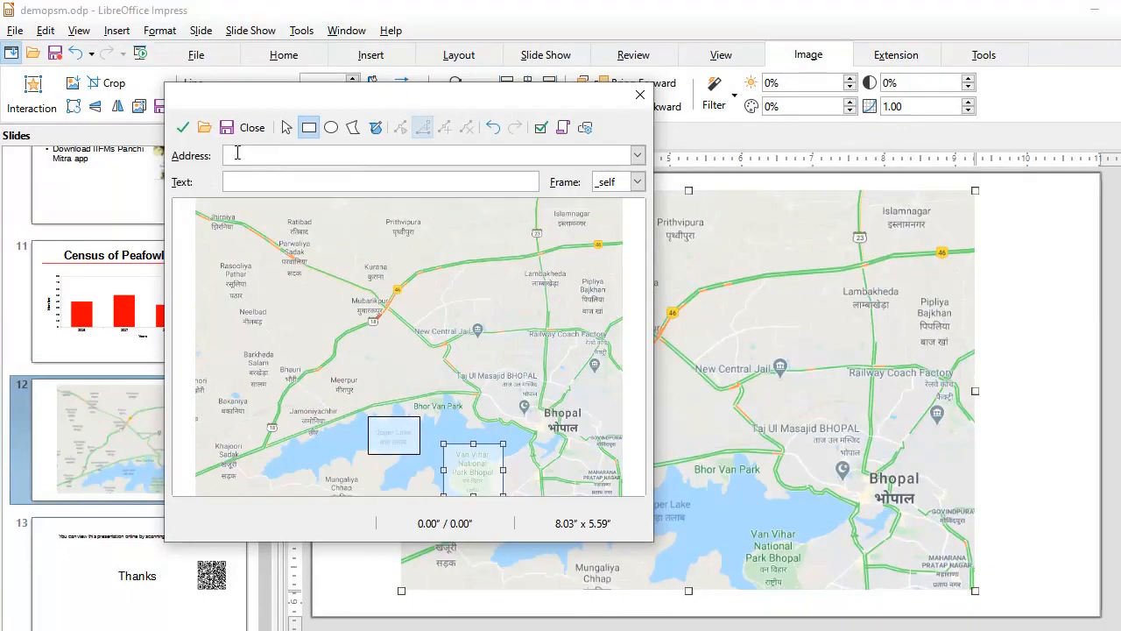
{"action": "left_click", "coordinate": [331, 155]}
{"action": "key", "text": "ctrl+v"}
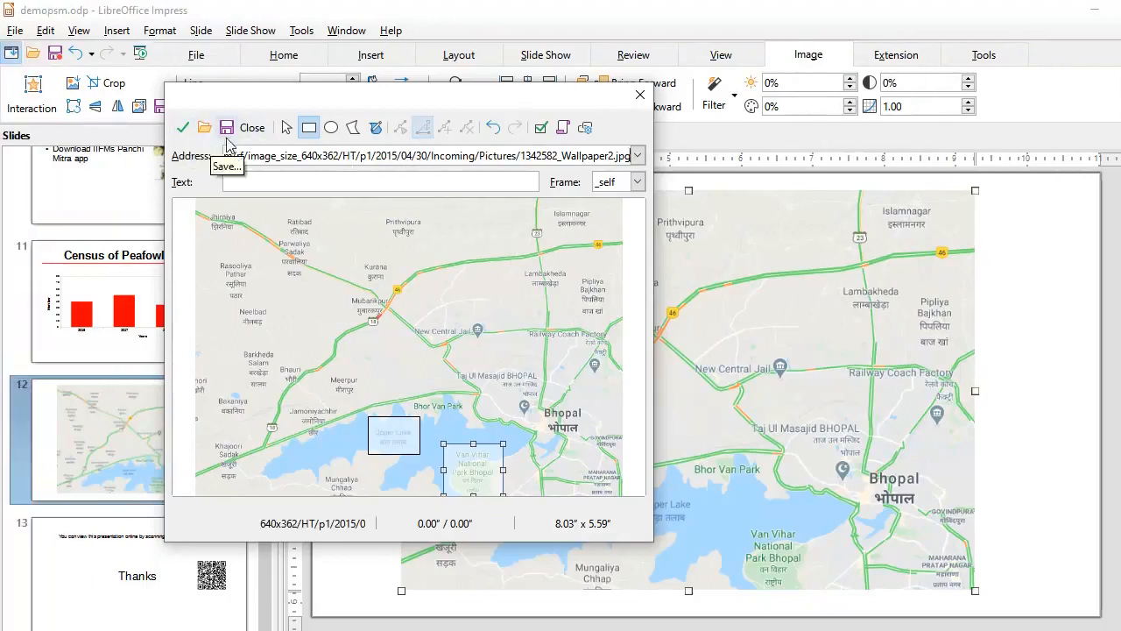
{"action": "left_click", "coordinate": [251, 127]}
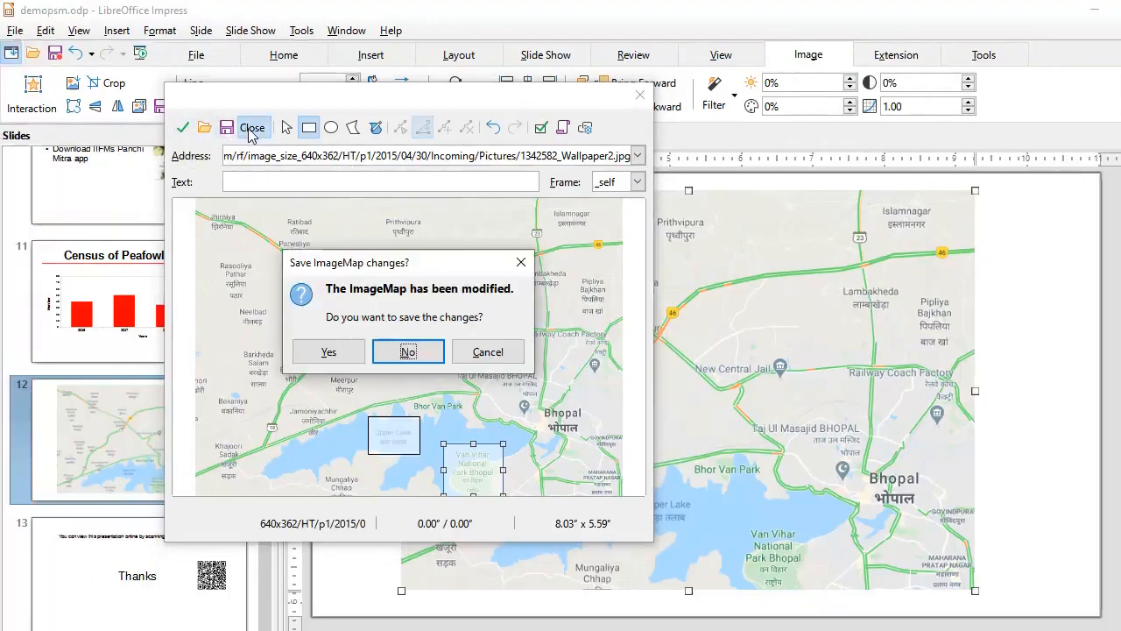
{"action": "left_click", "coordinate": [337, 359]}
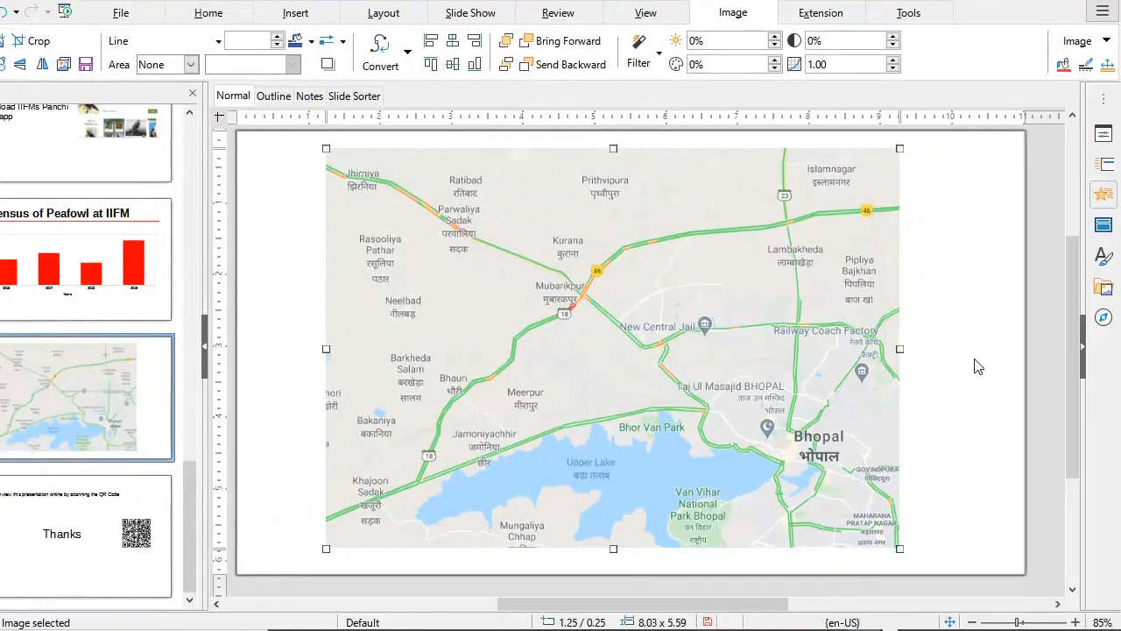
Step: Present the map slide again to check both map hotspots
{"action": "left_click", "coordinate": [978, 366]}
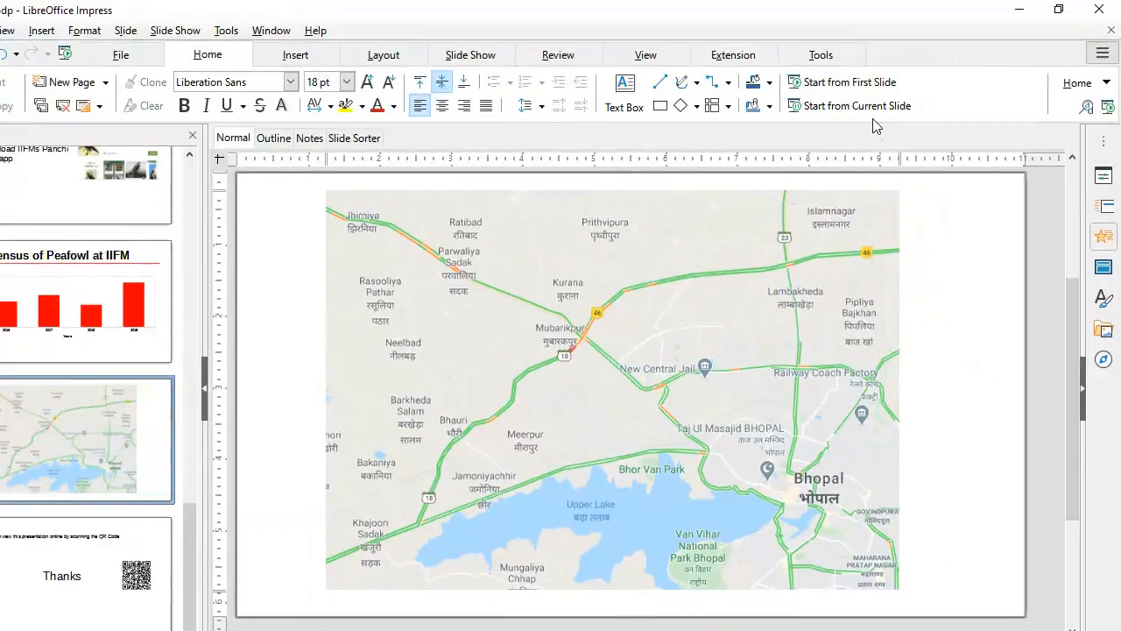
{"action": "left_click", "coordinate": [868, 72]}
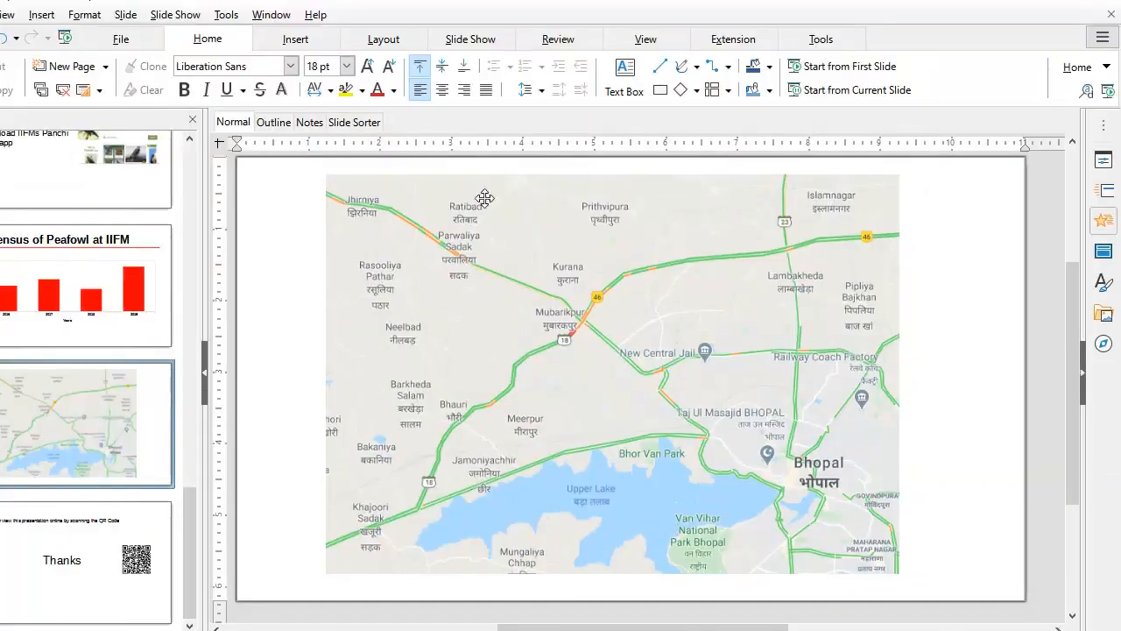
Step: Delete the Upper Lake and Van Vihar National Park hotspots in the map's ImageMap editor
{"action": "left_click", "coordinate": [519, 173]}
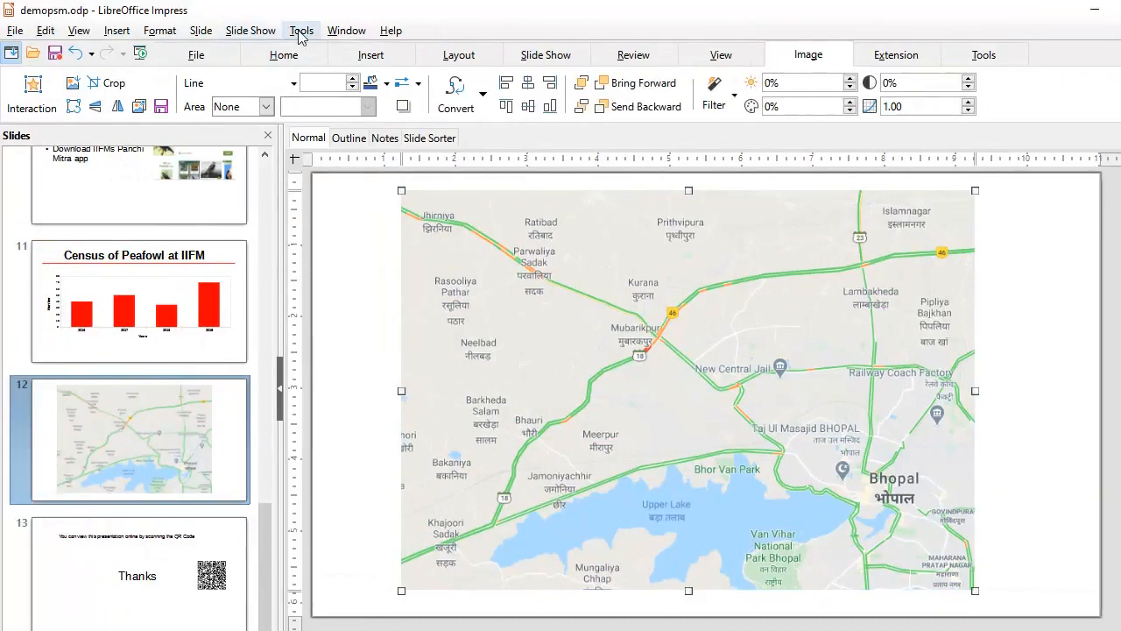
{"action": "left_click", "coordinate": [300, 31]}
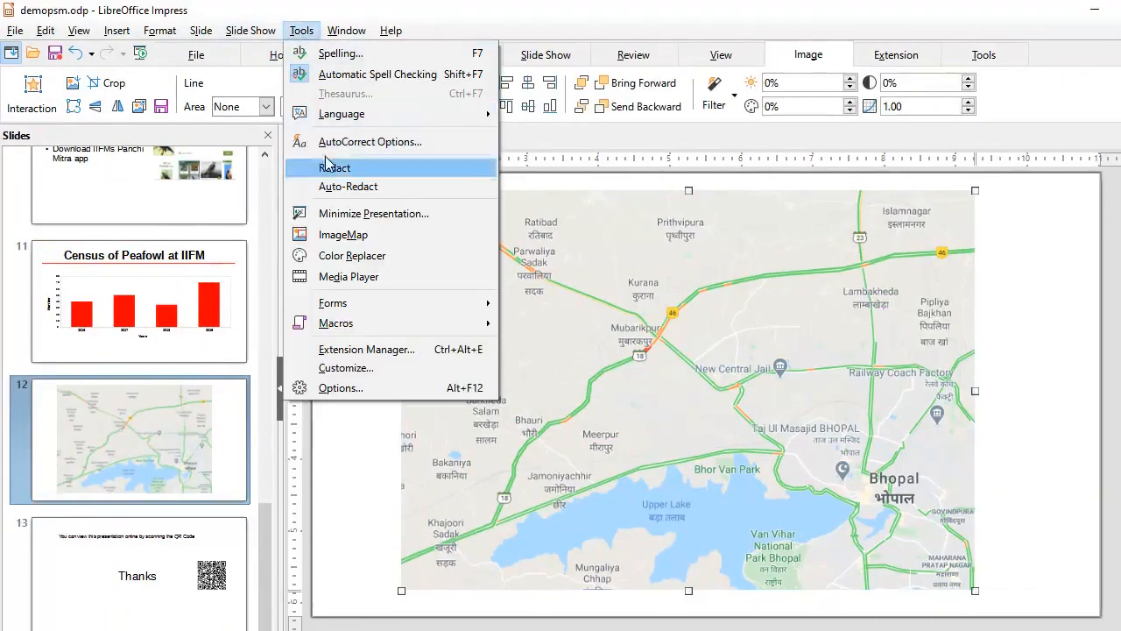
{"action": "left_click", "coordinate": [343, 235]}
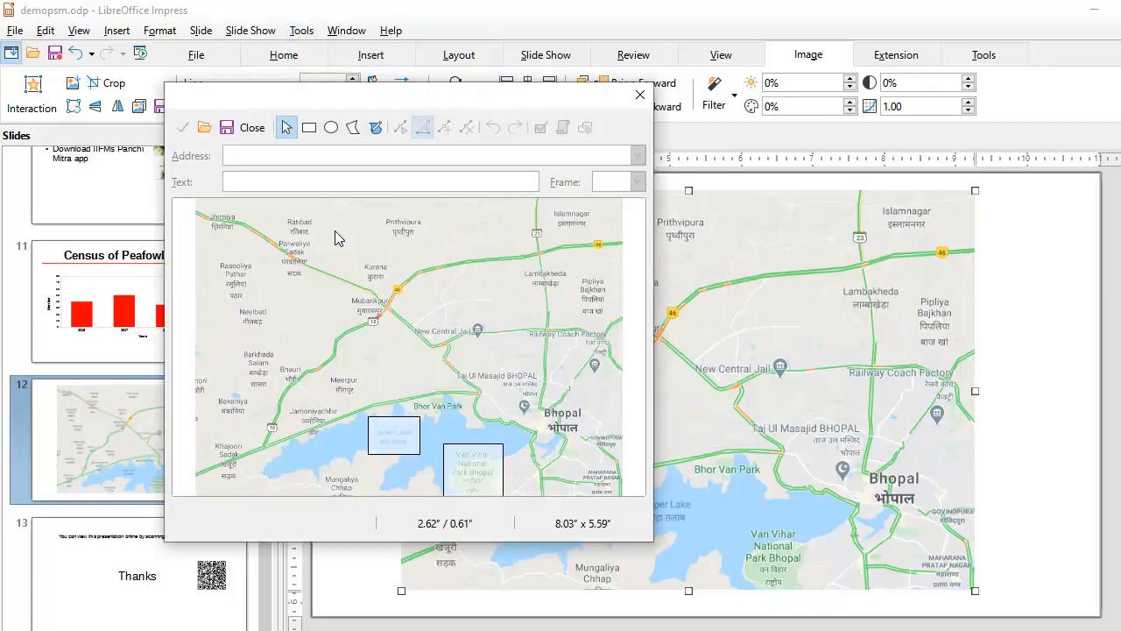
{"action": "left_click", "coordinate": [395, 438]}
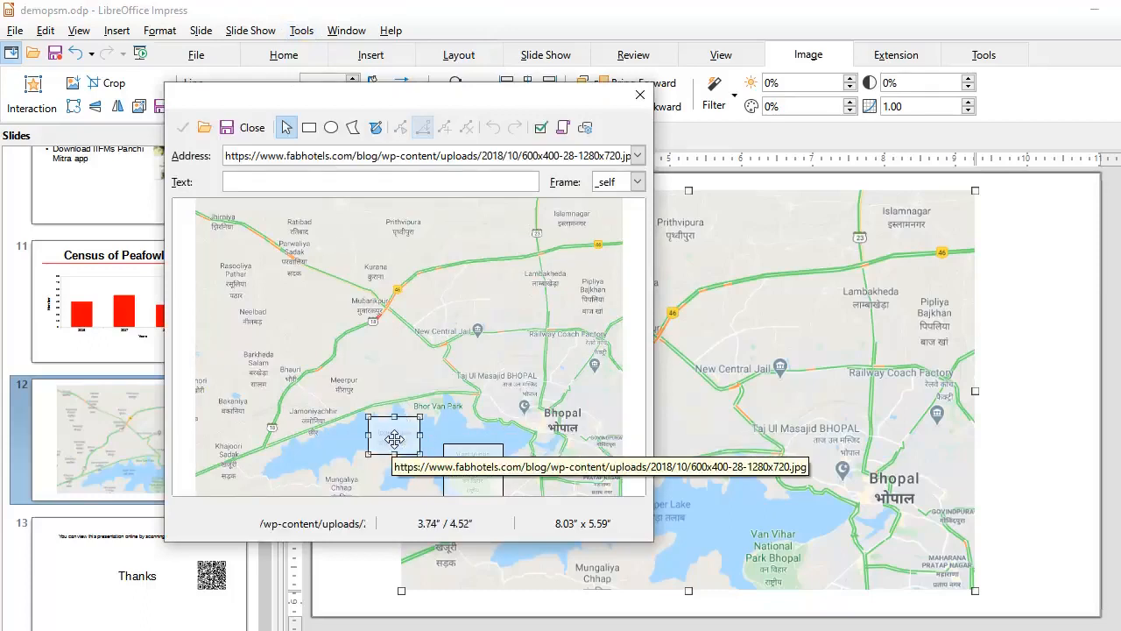
{"action": "key", "text": "Delete"}
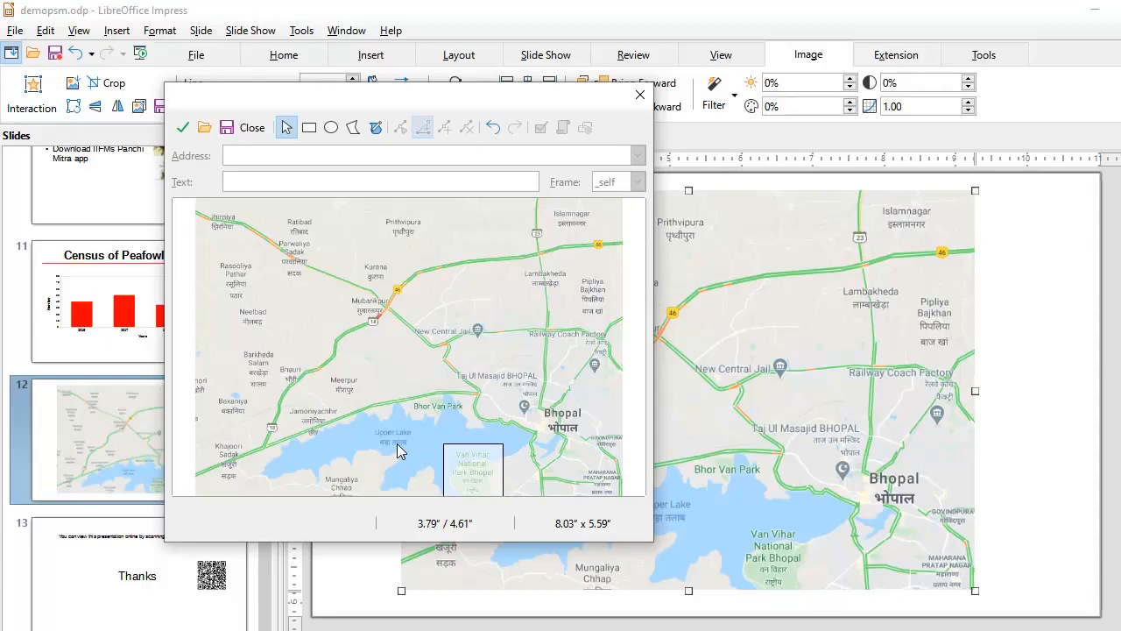
{"action": "left_click", "coordinate": [481, 455]}
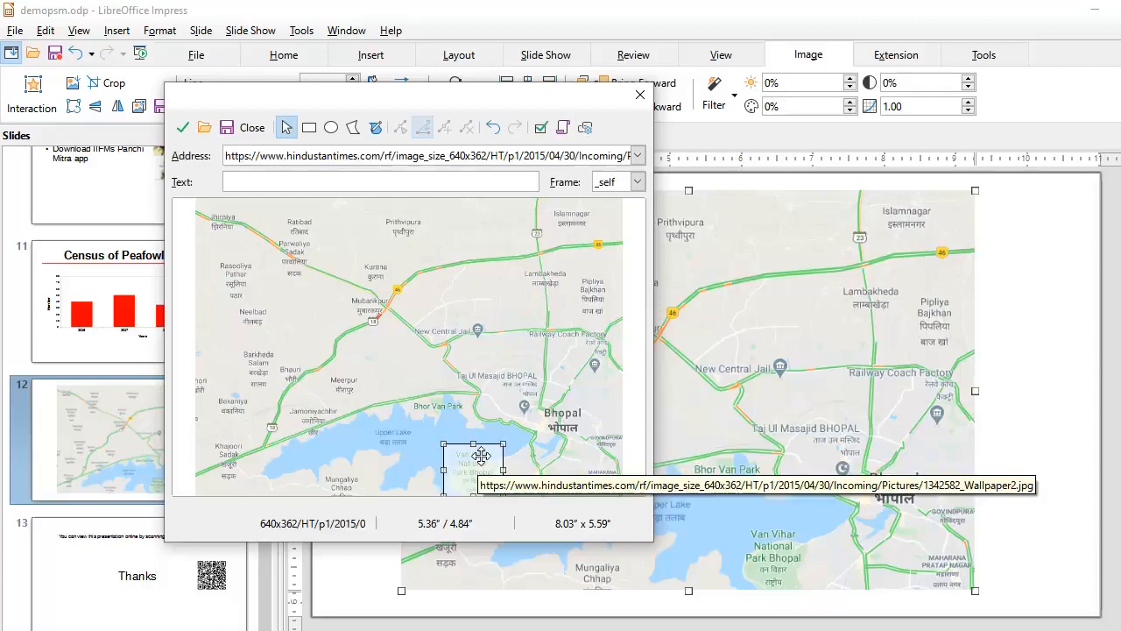
{"action": "key", "text": "Delete"}
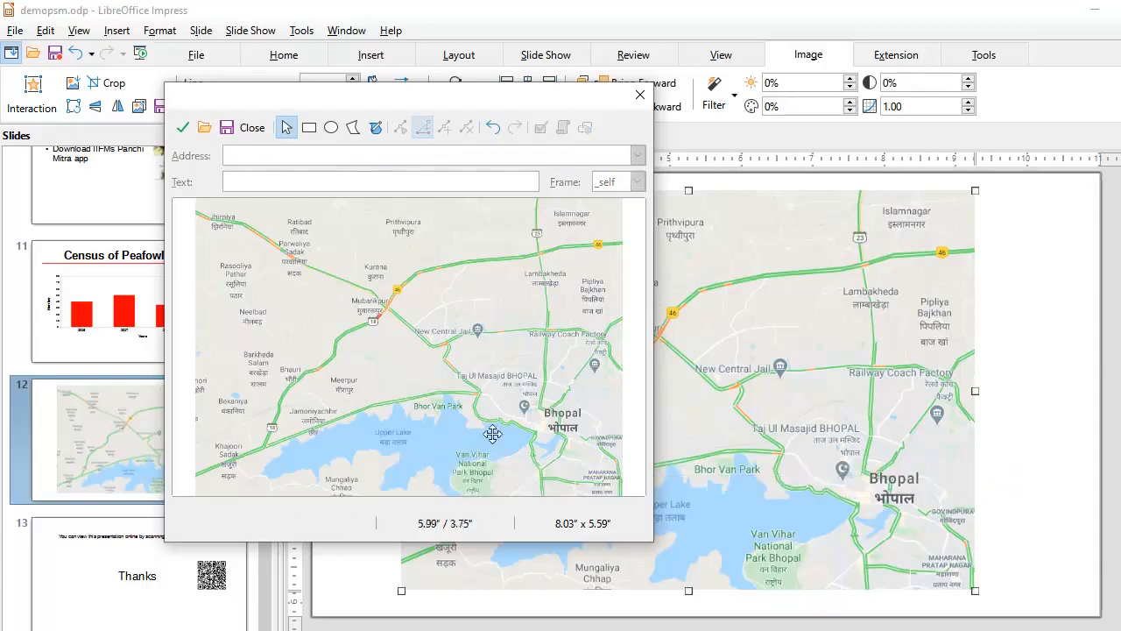
Step: Close the ImageMap editor, saving the hotspot removal, and present the map slide to check it before ending the show
{"action": "left_click", "coordinate": [252, 128]}
{"action": "left_click", "coordinate": [327, 351]}
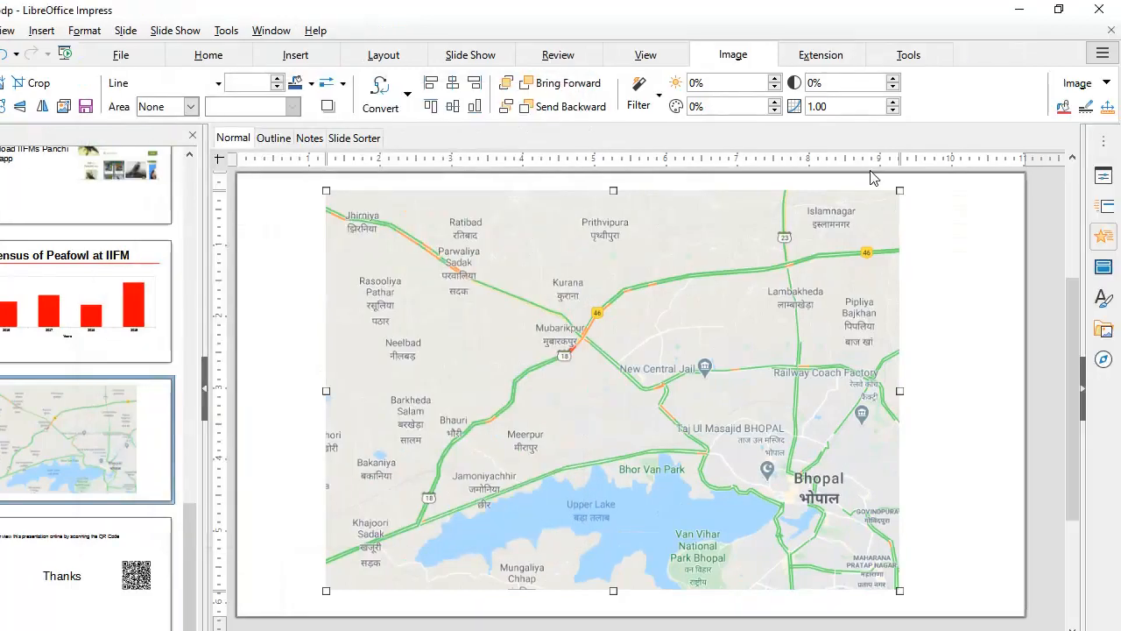
{"action": "left_click", "coordinate": [871, 178]}
{"action": "left_click", "coordinate": [859, 113]}
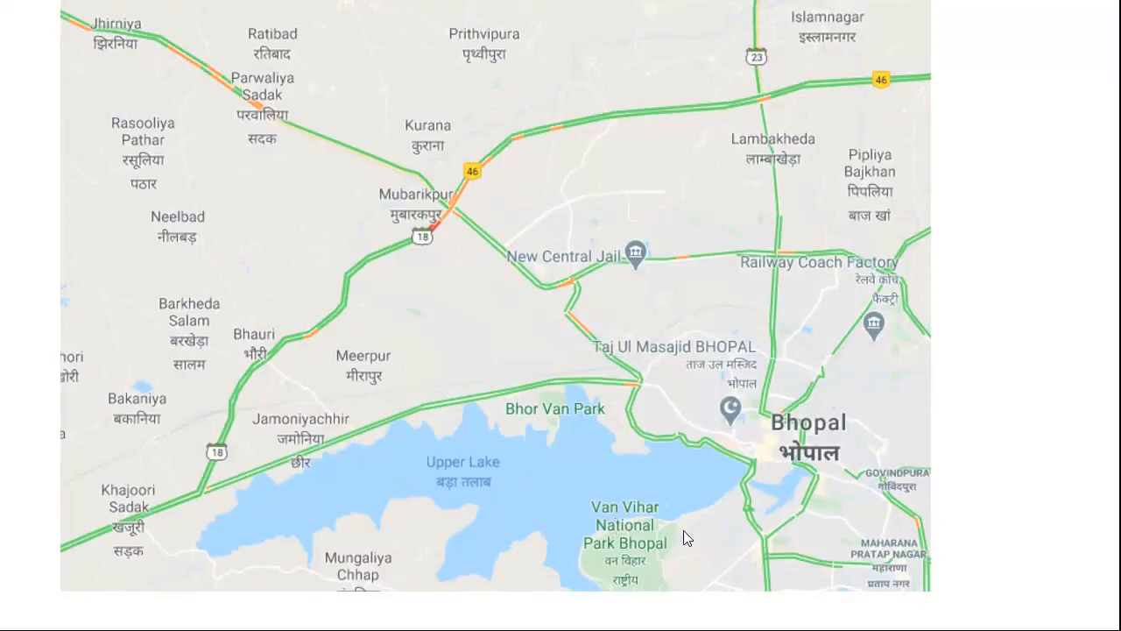
{"action": "key", "text": "Escape"}
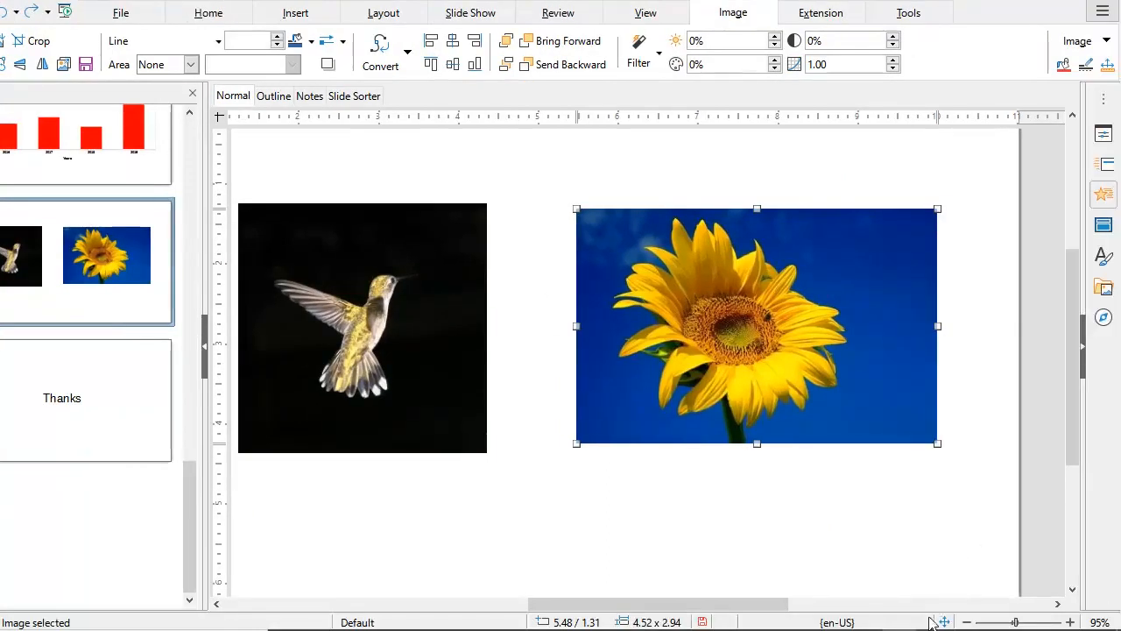
Step: Open the Color Replacer on the bird and sunflower slide and sample the hummingbird image's black background as the first source colour
{"action": "left_click", "coordinate": [969, 623]}
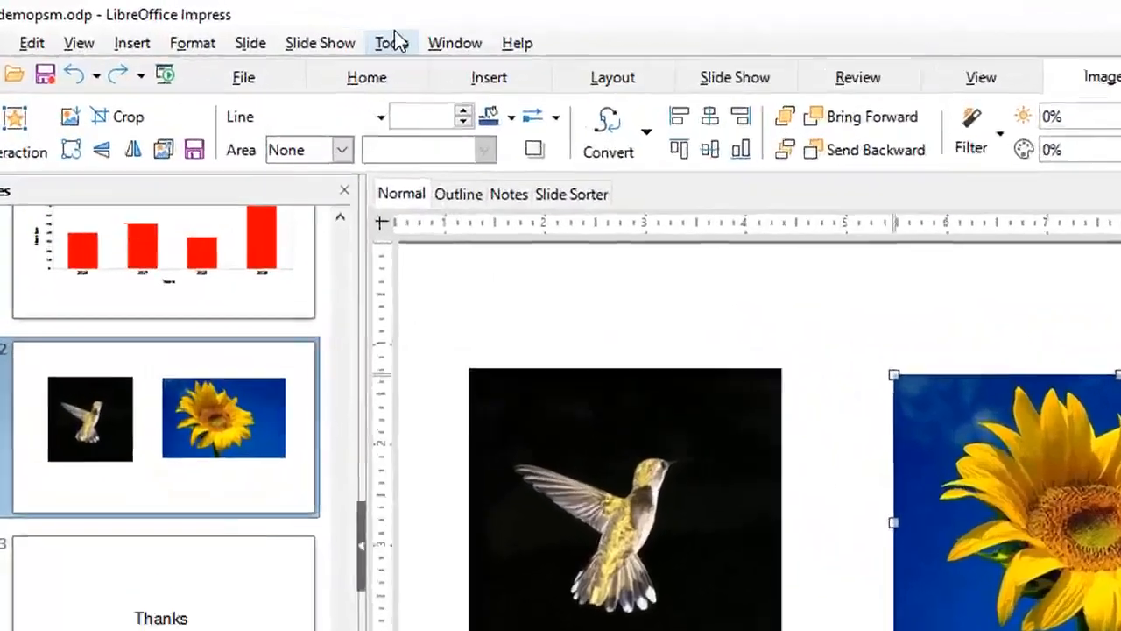
{"action": "left_click", "coordinate": [229, 0]}
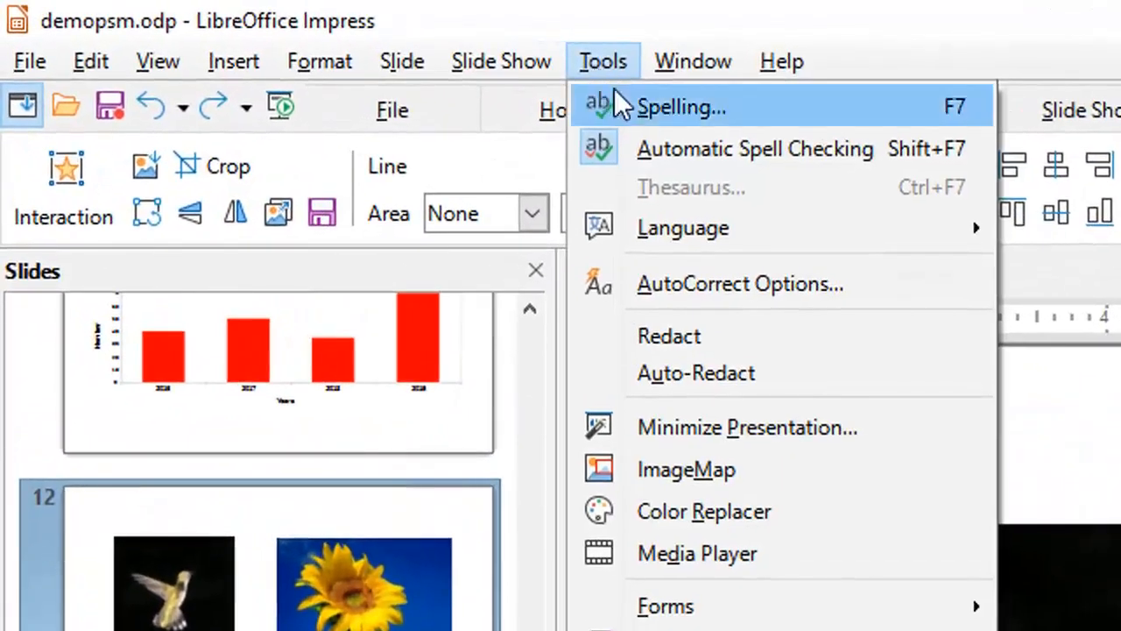
{"action": "left_click", "coordinate": [740, 521]}
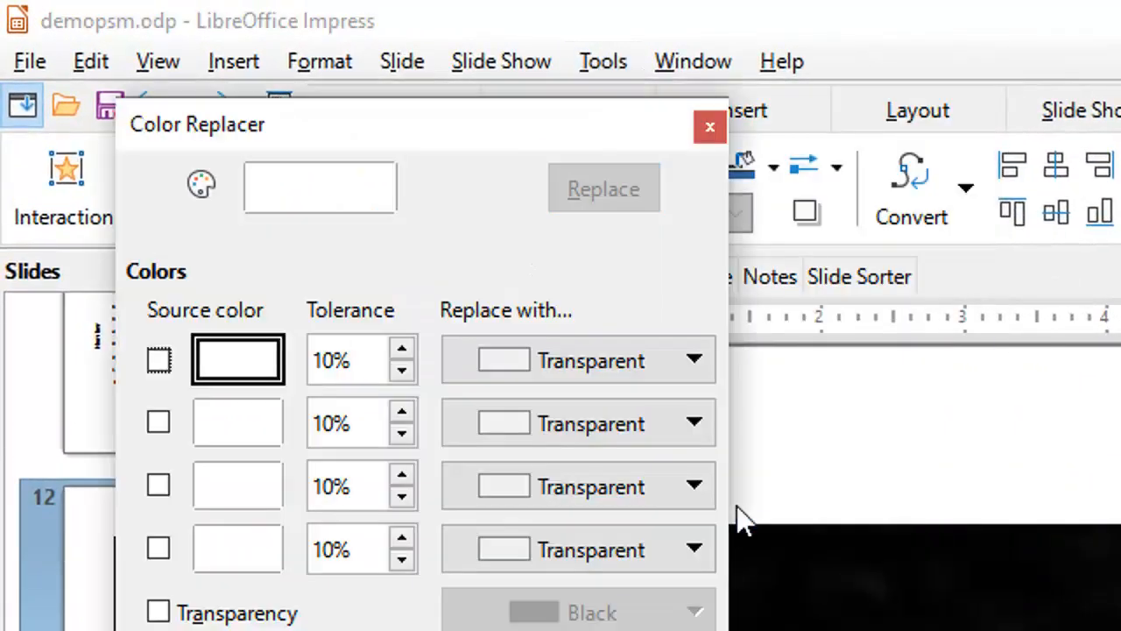
{"action": "left_click_drag", "start_coordinate": [486, 127], "coordinate": [515, 121]}
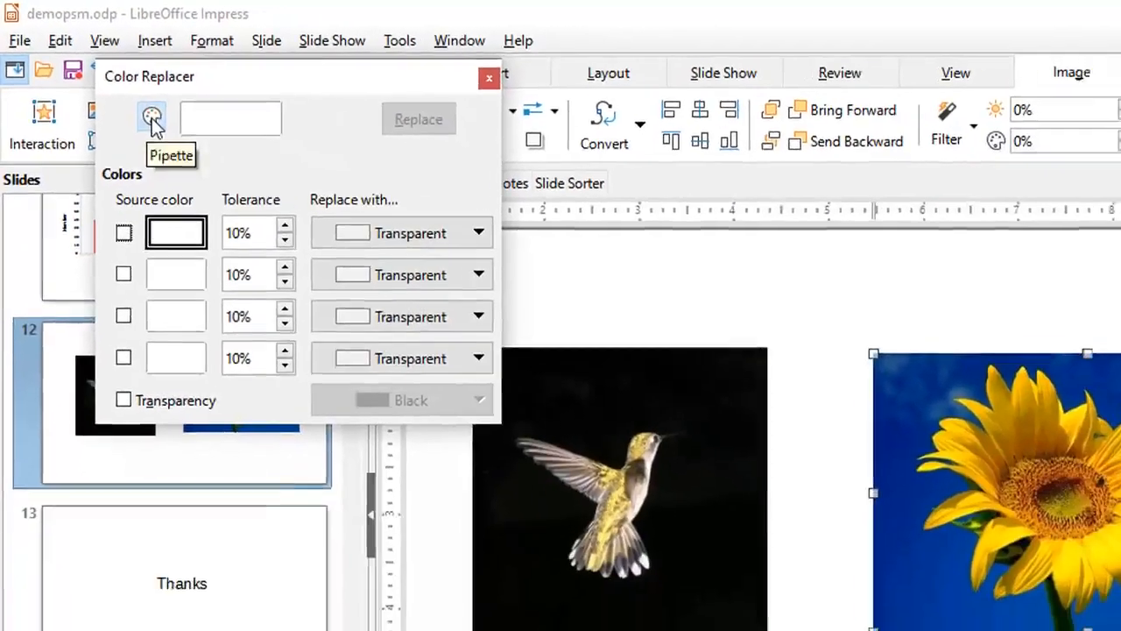
{"action": "left_click", "coordinate": [227, 179]}
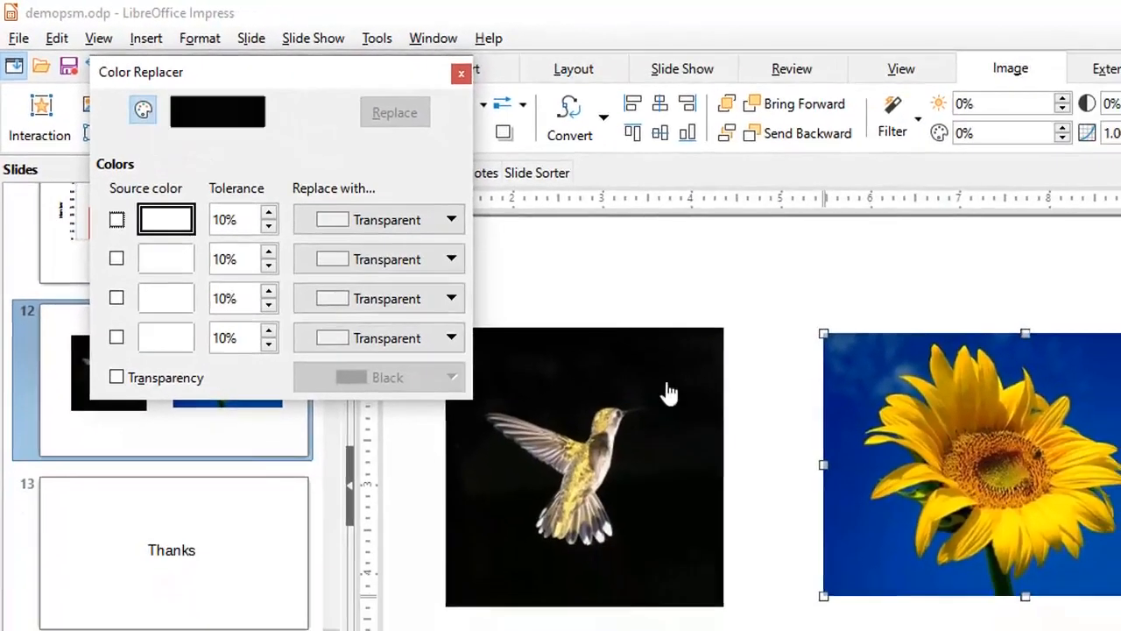
{"action": "left_click", "coordinate": [681, 445]}
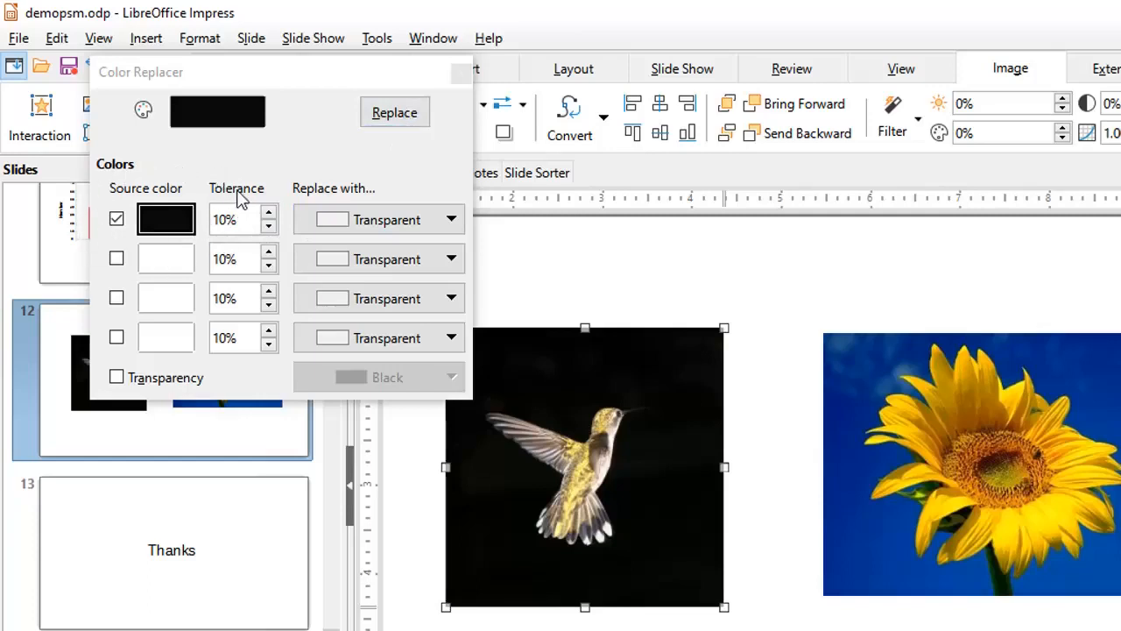
Step: Replace the sampled black in the hummingbird image with Transparent and close the Color Replacer
{"action": "left_click", "coordinate": [451, 220]}
{"action": "left_click", "coordinate": [419, 230]}
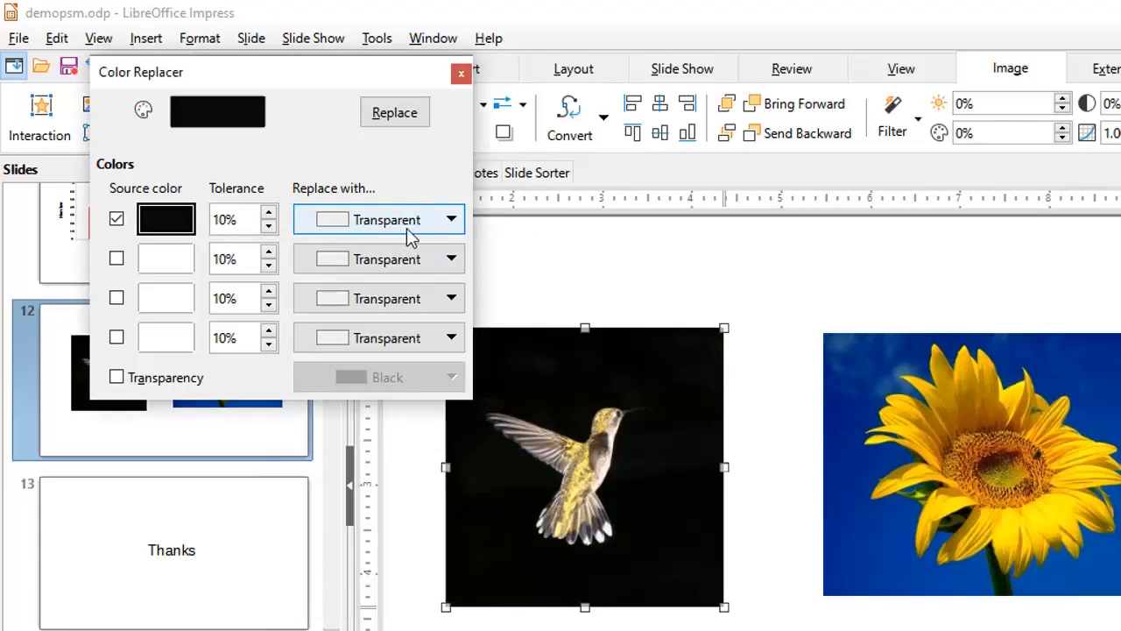
{"action": "left_click", "coordinate": [412, 114]}
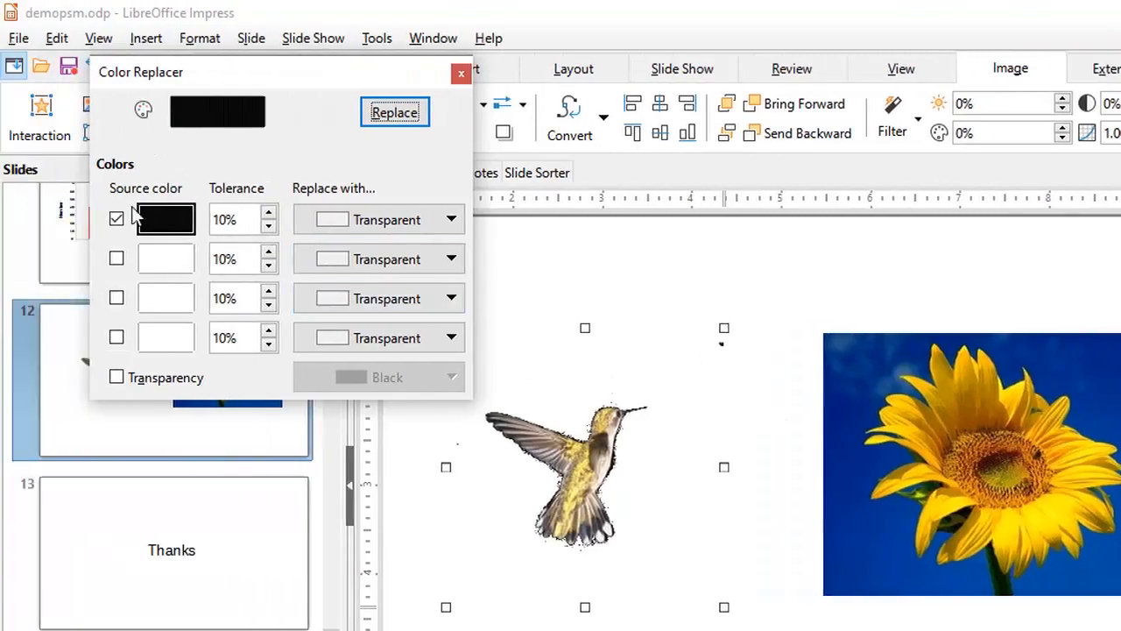
{"action": "left_click", "coordinate": [461, 74]}
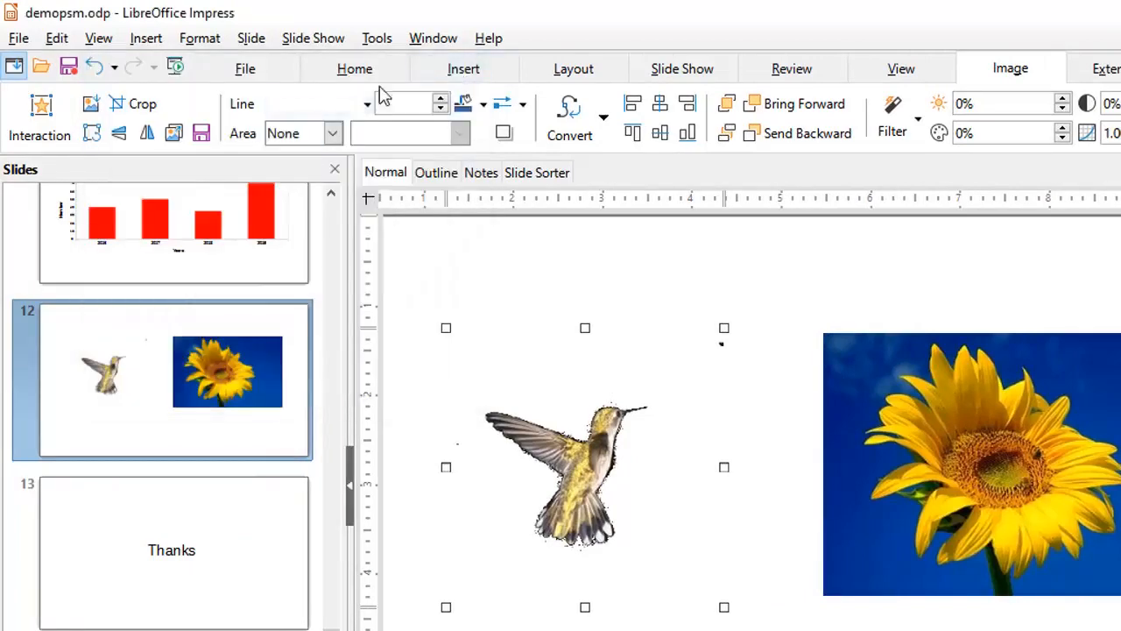
Step: Reopen the Color Replacer and sample the sunflower image's dark blue background as the first source colour
{"action": "left_click", "coordinate": [384, 41]}
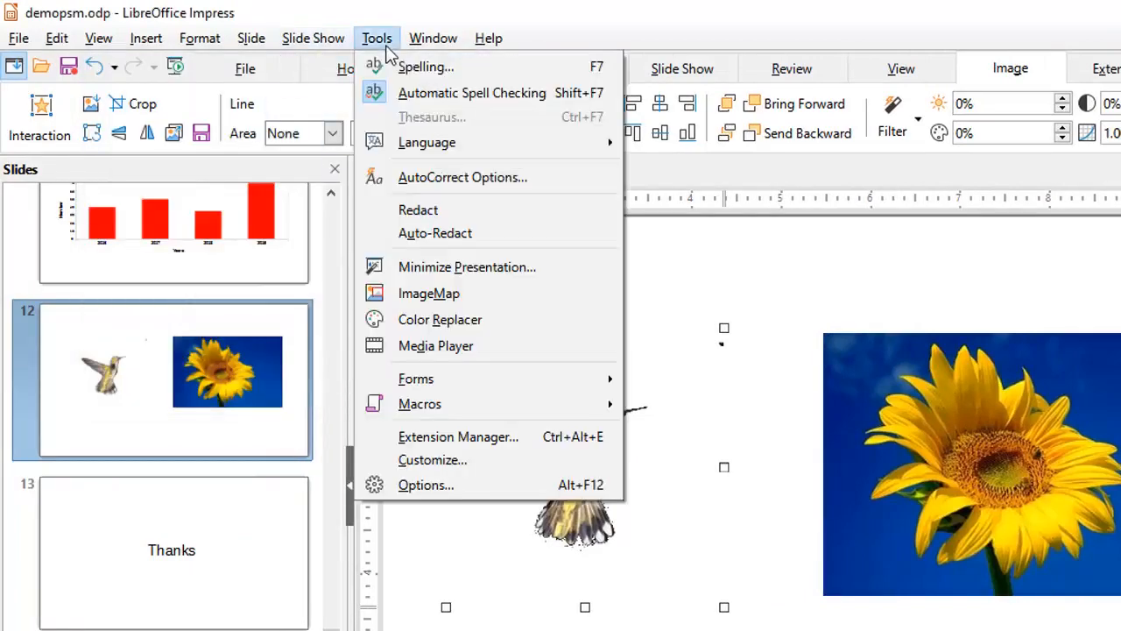
{"action": "left_click", "coordinate": [472, 322]}
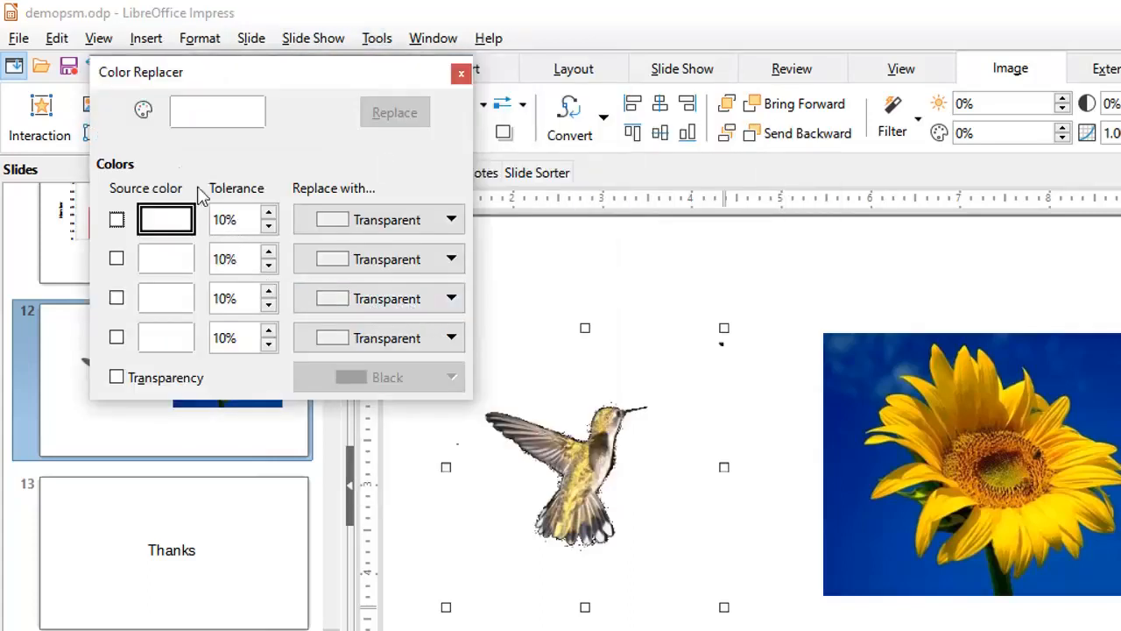
{"action": "left_click", "coordinate": [143, 110]}
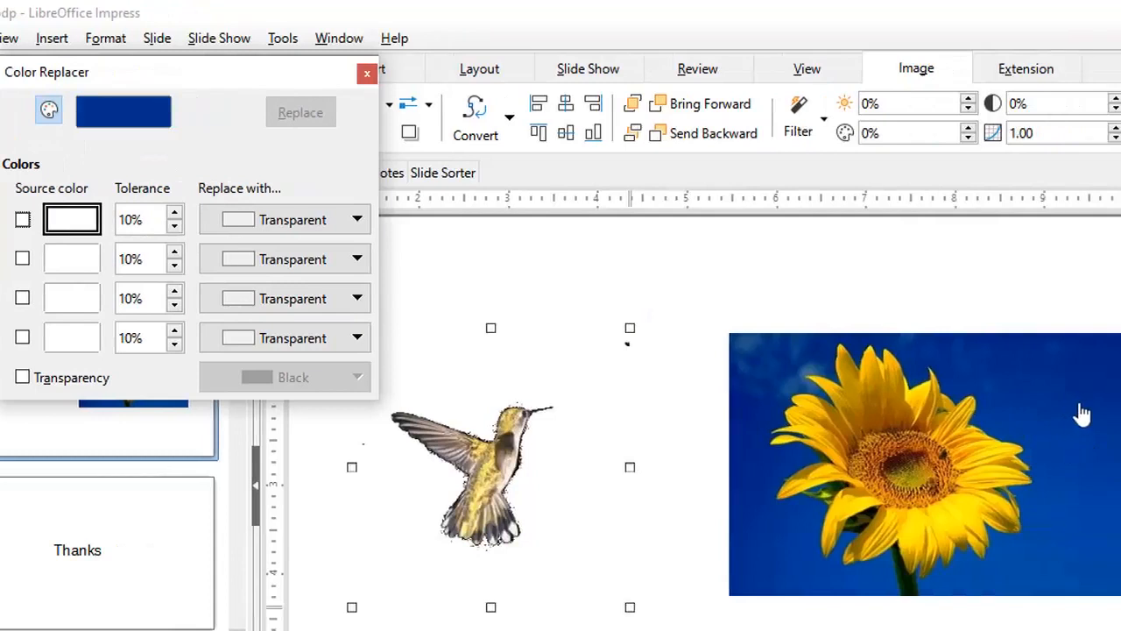
{"action": "left_click", "coordinate": [1083, 416]}
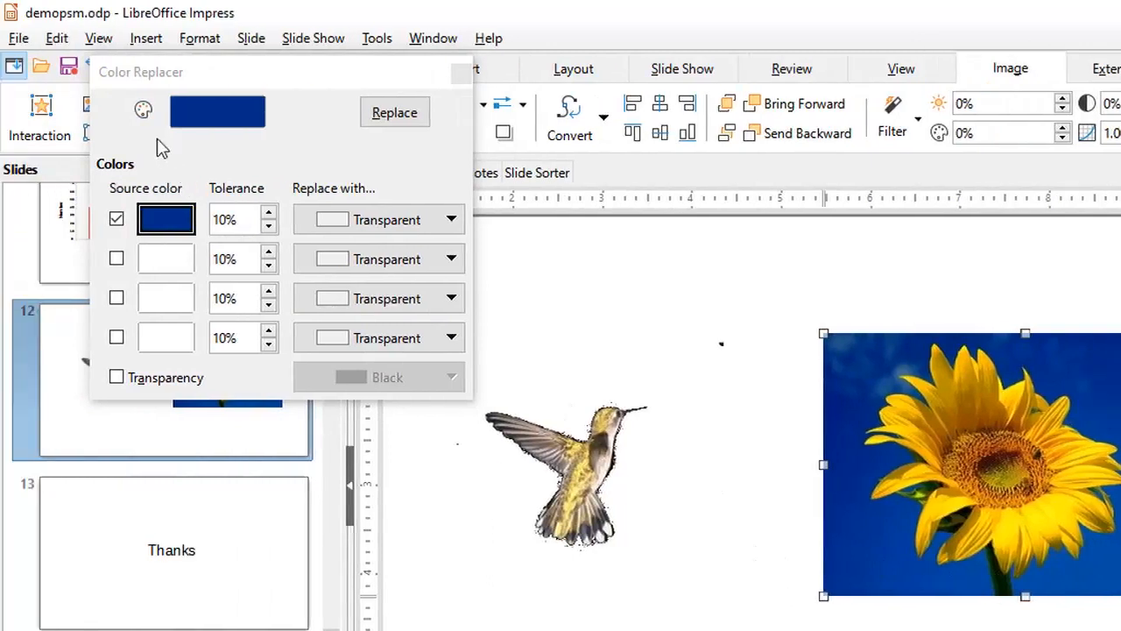
Step: Enable the second and third source colours and sample two more blue shades from the sunflower's background for them
{"action": "left_click", "coordinate": [116, 259]}
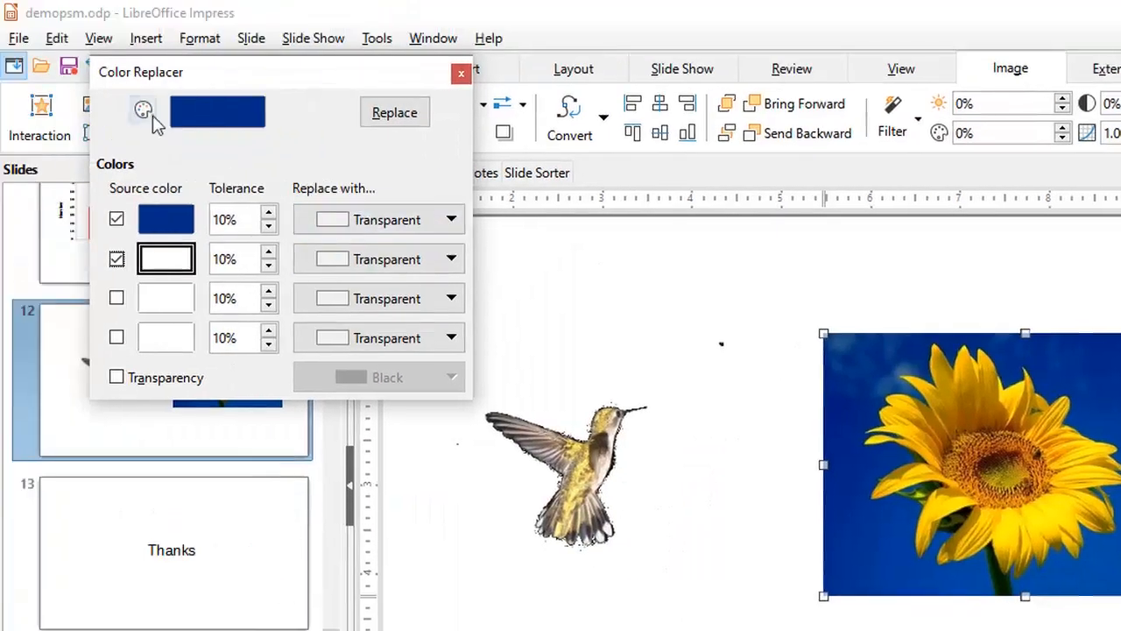
{"action": "left_click", "coordinate": [152, 115]}
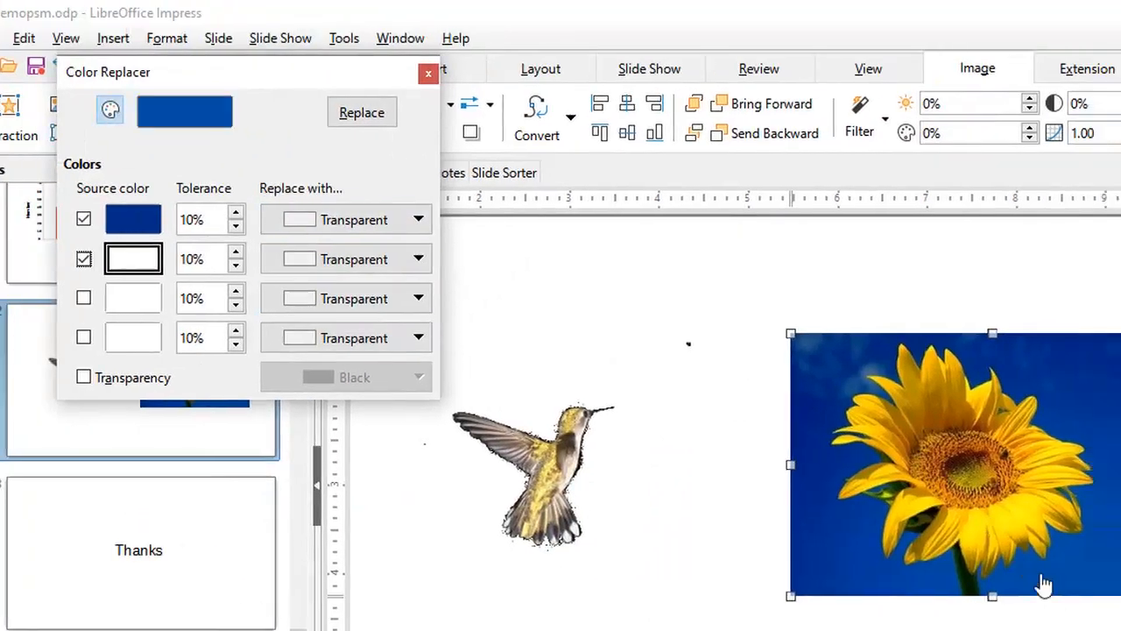
{"action": "left_click", "coordinate": [1040, 578]}
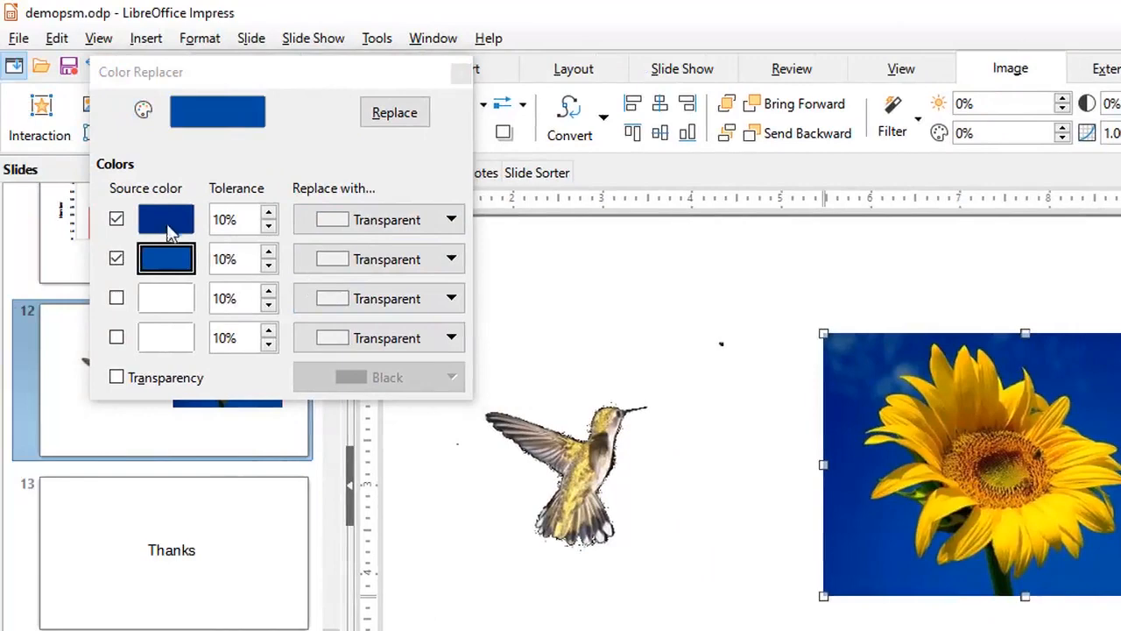
{"action": "left_click", "coordinate": [116, 298]}
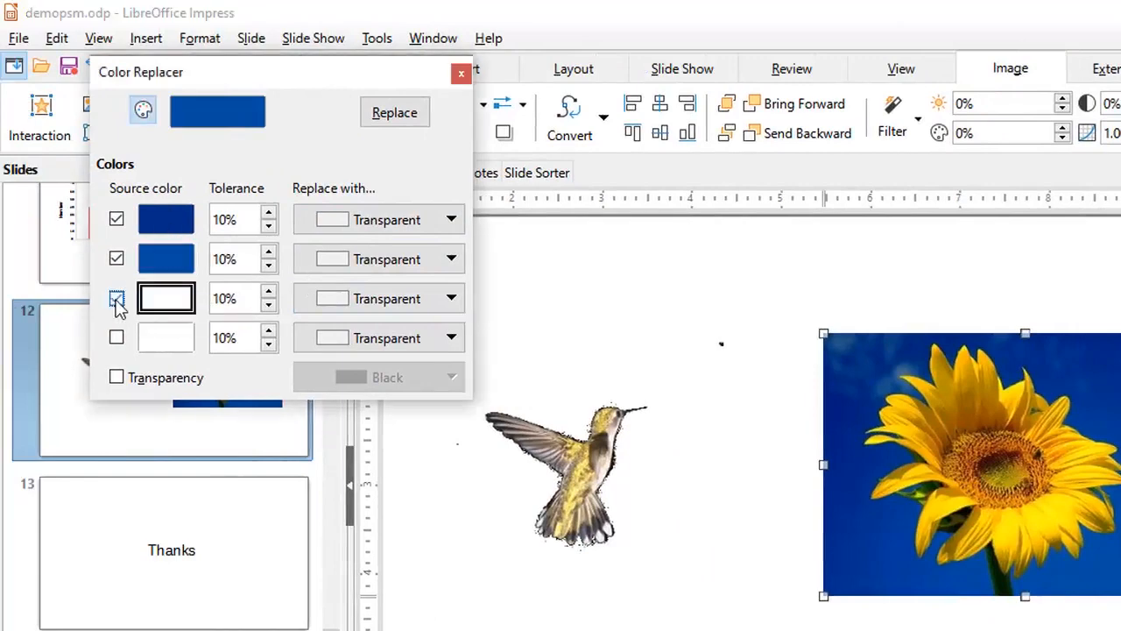
{"action": "left_click", "coordinate": [143, 110]}
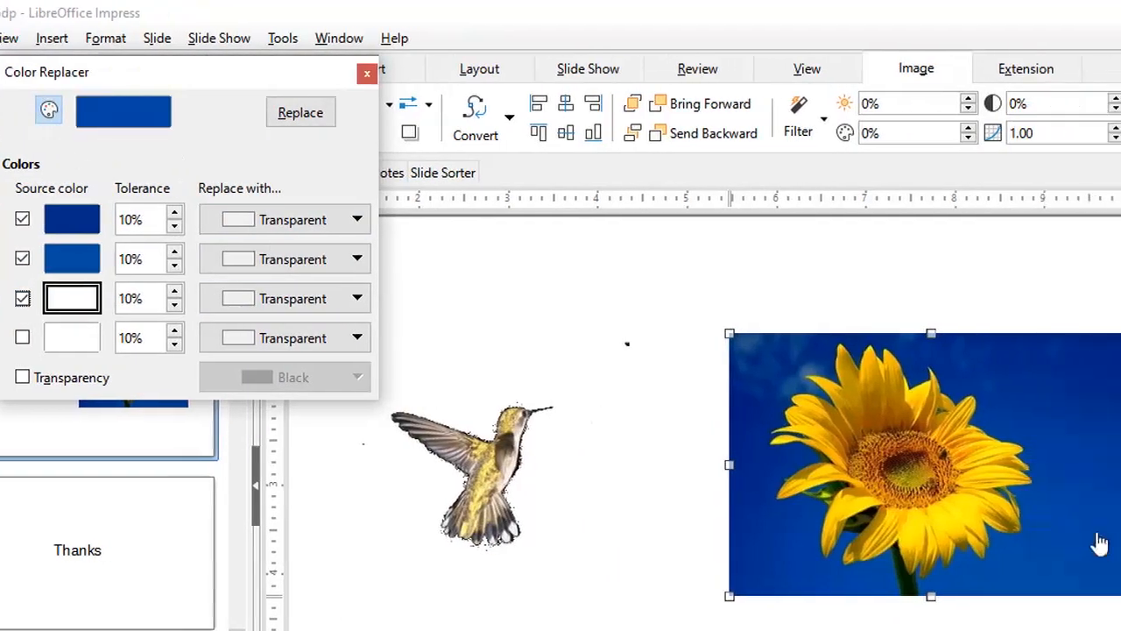
{"action": "left_click", "coordinate": [754, 359]}
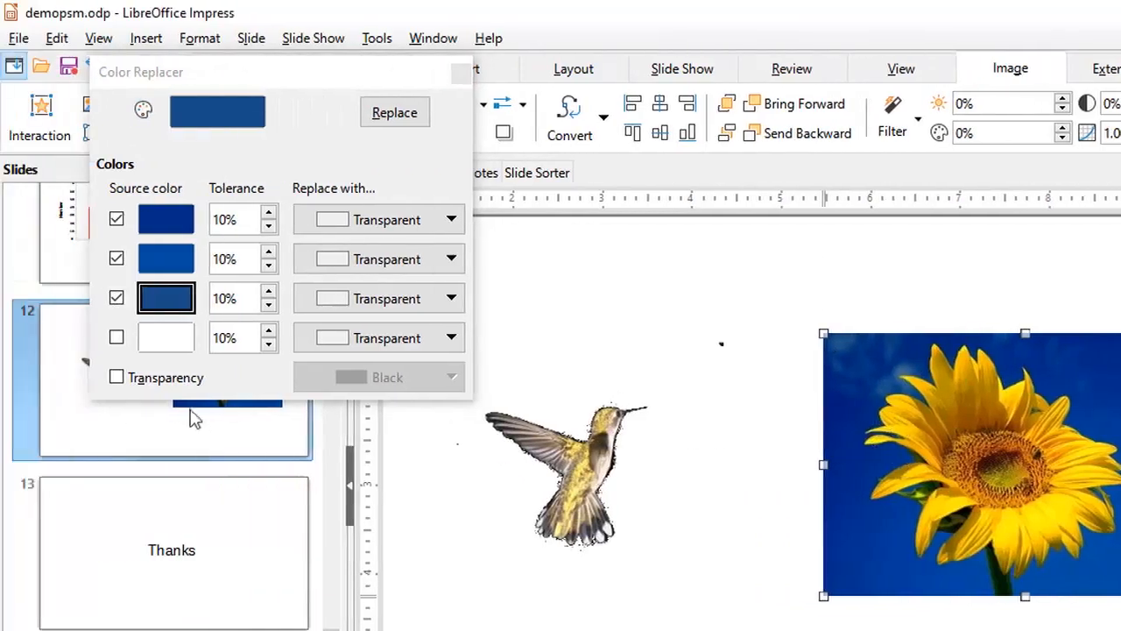
Step: Sample another background blue as the fourth source colour and replace all four blues in the sunflower image with Transparent
{"action": "left_click", "coordinate": [118, 340]}
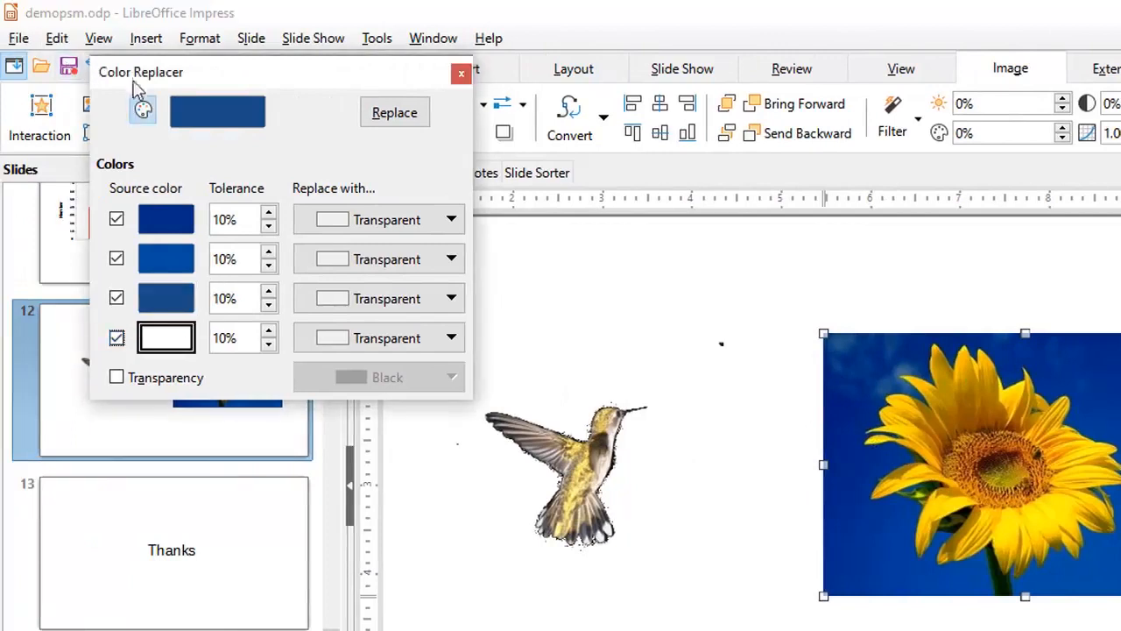
{"action": "left_click", "coordinate": [143, 109]}
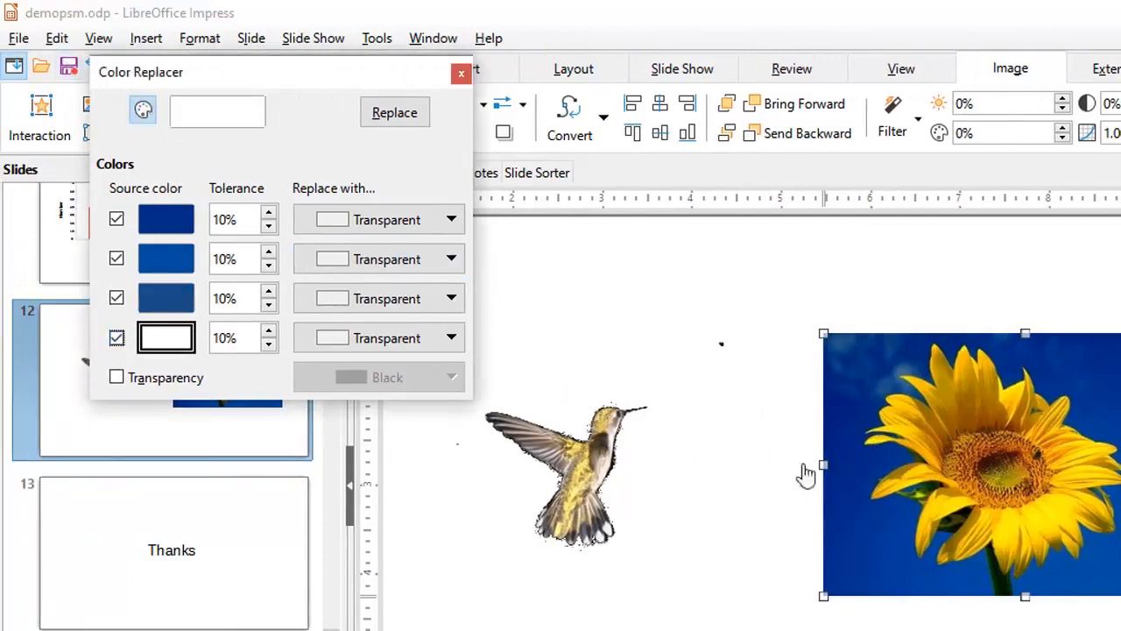
{"action": "left_click", "coordinate": [887, 393]}
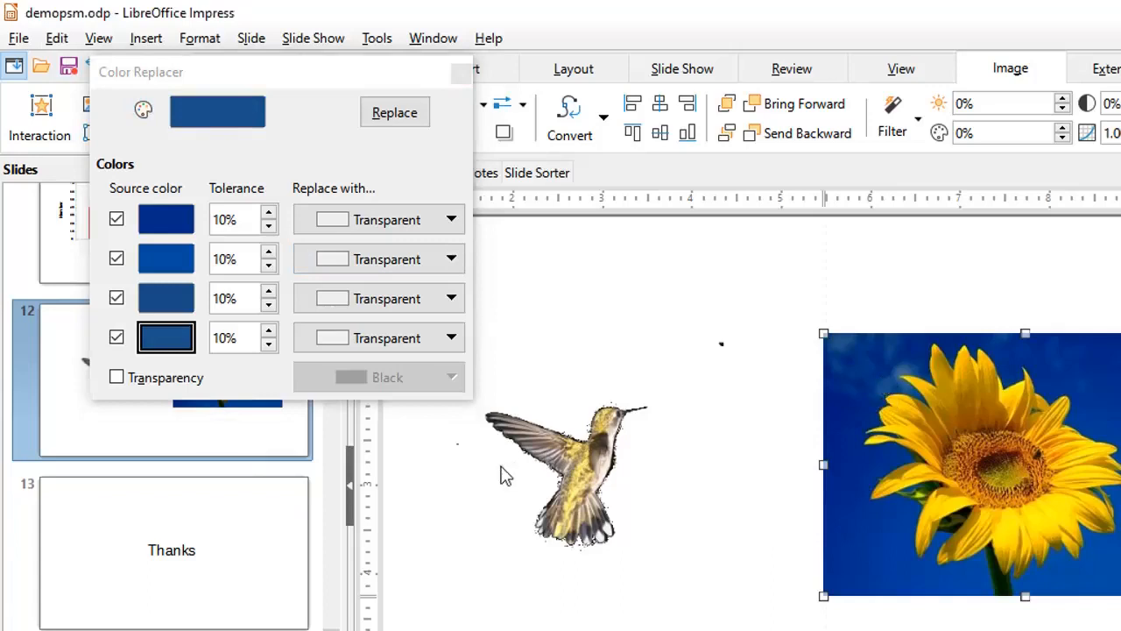
{"action": "left_click", "coordinate": [406, 115]}
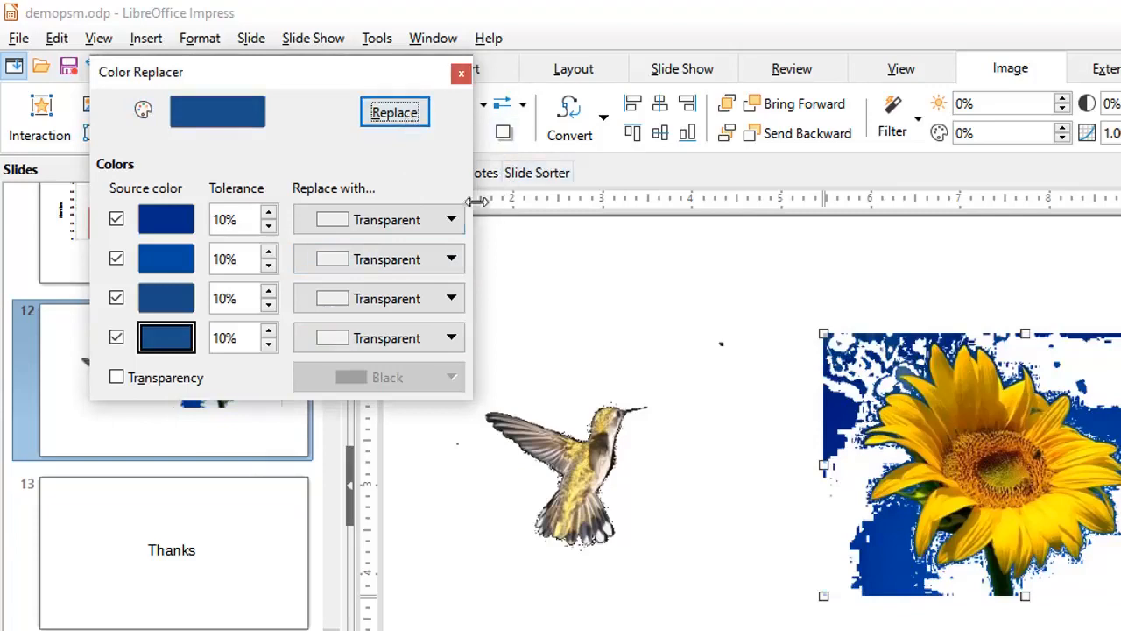
Step: Set the tolerance of the first blue to 20% and the second to 15%, applying the replacement to the sunflower after each change
{"action": "left_click", "coordinate": [269, 215]}
{"action": "left_click", "coordinate": [269, 214]}
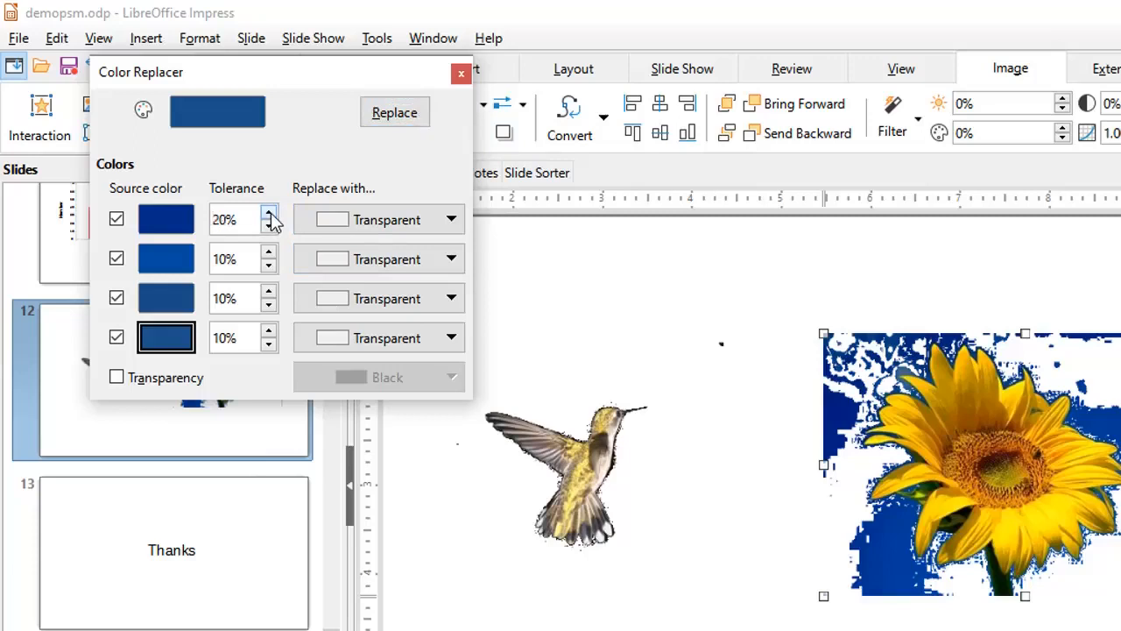
{"action": "left_click", "coordinate": [390, 117]}
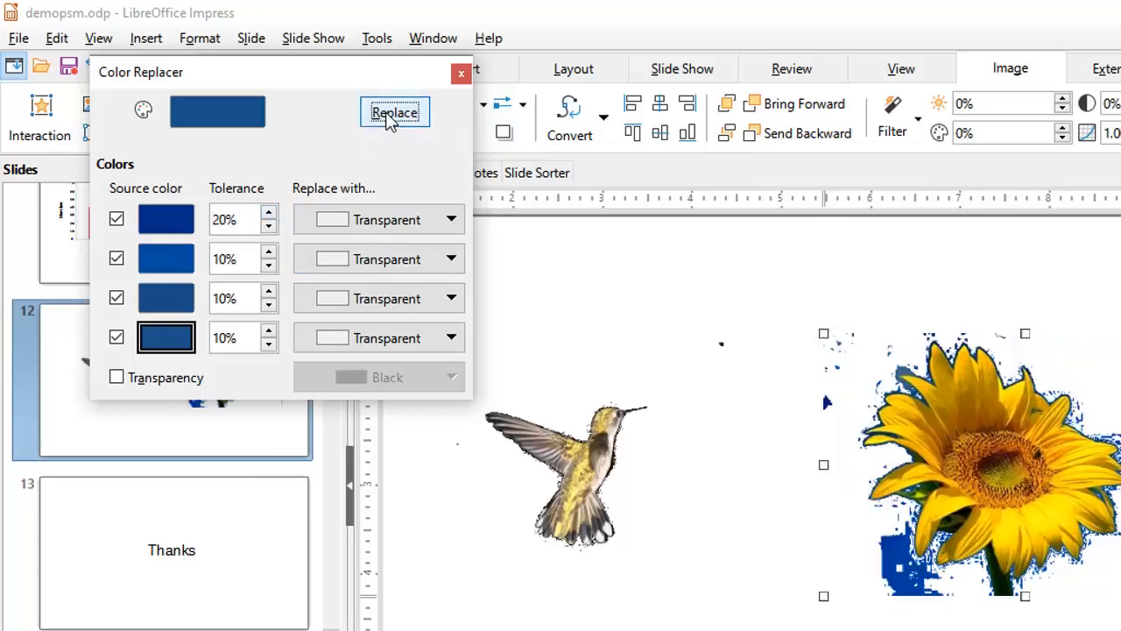
{"action": "left_click", "coordinate": [270, 253]}
{"action": "left_click", "coordinate": [270, 253]}
{"action": "left_click", "coordinate": [270, 253]}
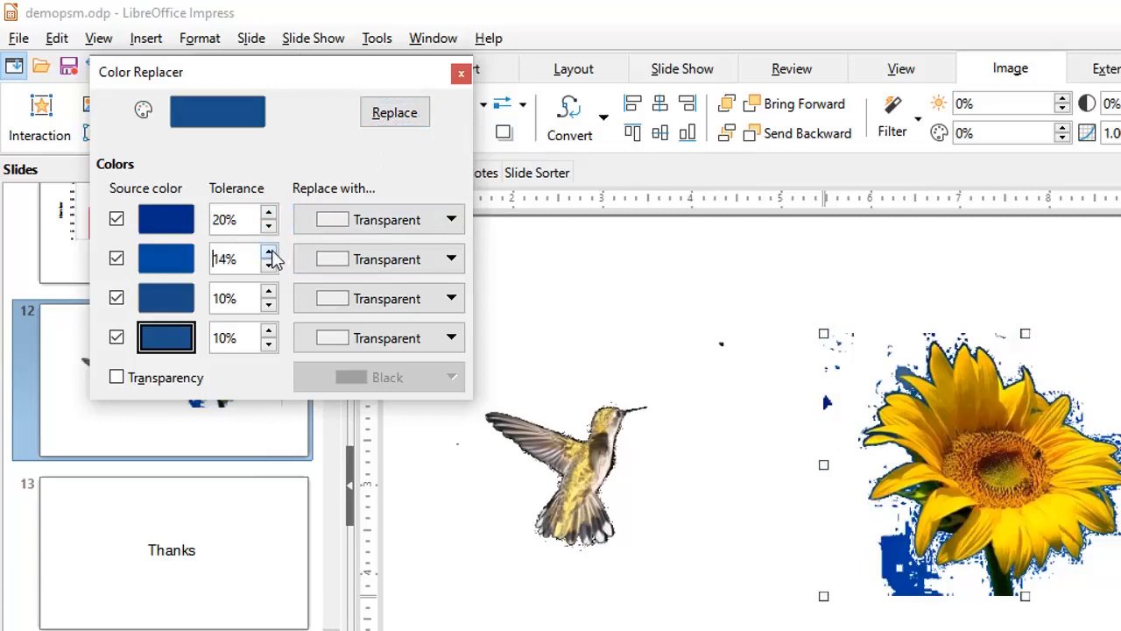
{"action": "left_click", "coordinate": [384, 114]}
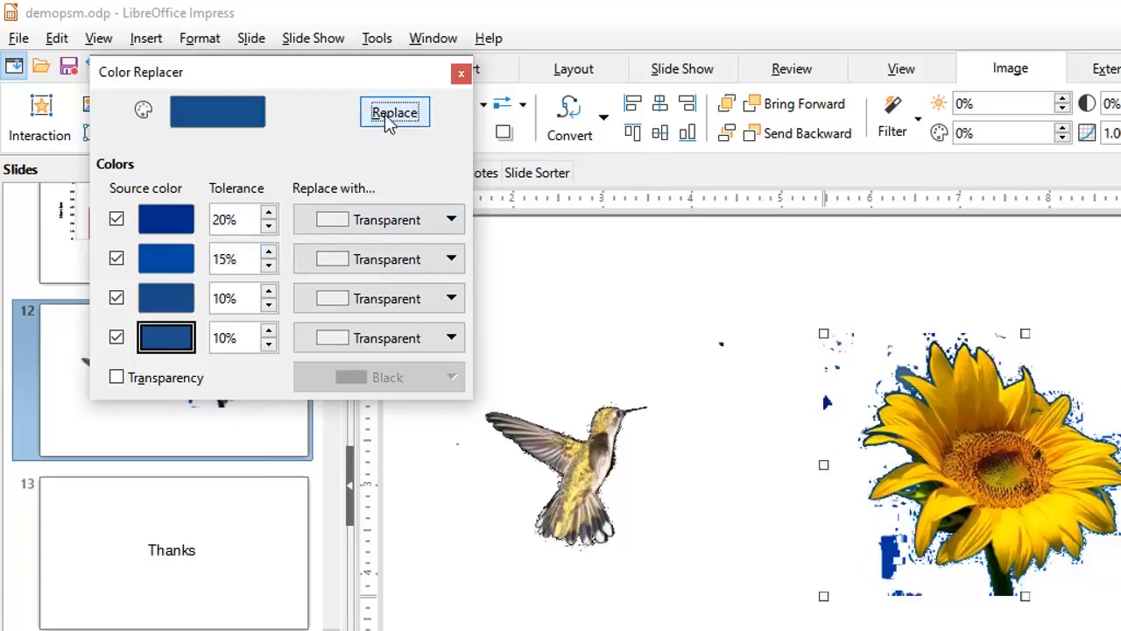
Step: Set the third blue's tolerance to 15% and the first blue's to 34%, applying the replacement to the sunflower after each change
{"action": "left_click", "coordinate": [271, 293]}
{"action": "left_click", "coordinate": [270, 292]}
{"action": "left_click", "coordinate": [390, 114]}
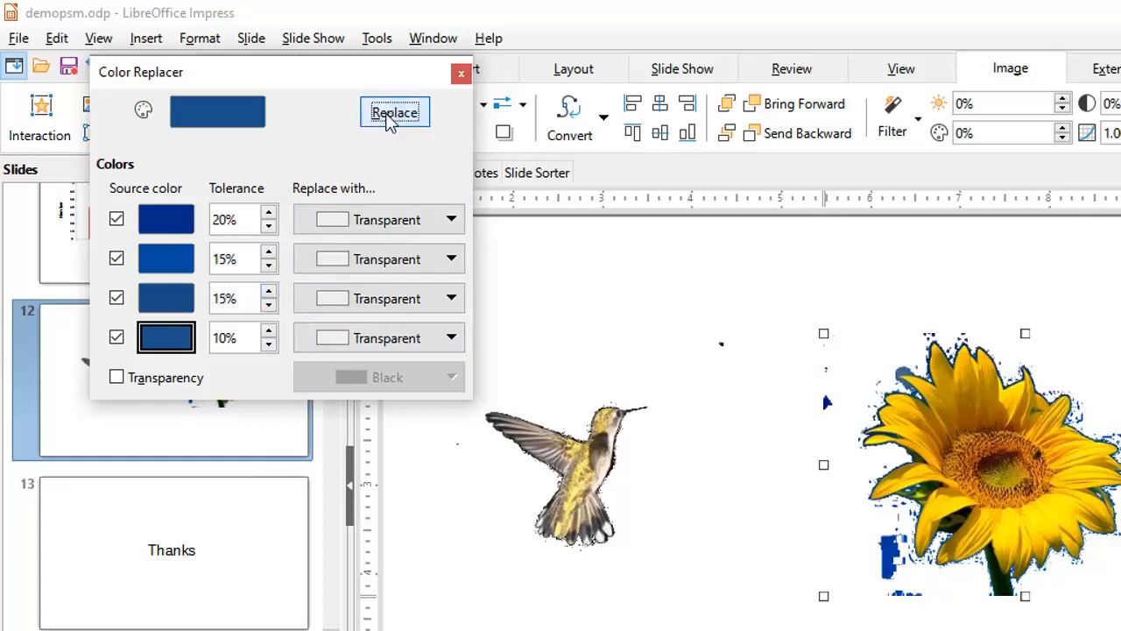
{"action": "left_click", "coordinate": [270, 215]}
{"action": "left_click", "coordinate": [269, 215]}
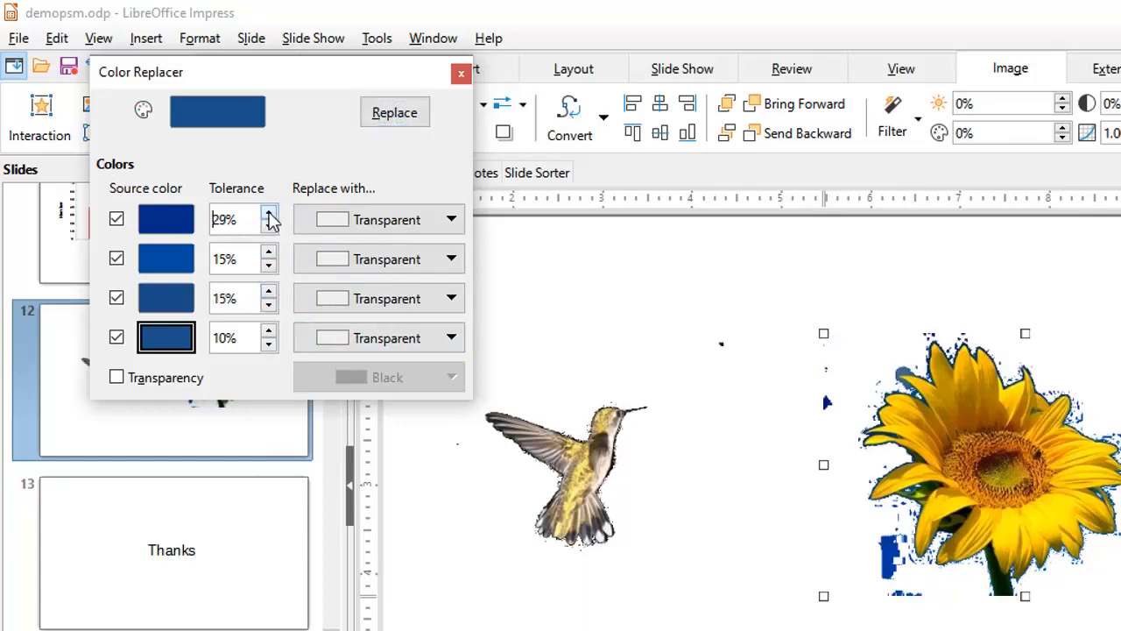
{"action": "left_click", "coordinate": [269, 215]}
{"action": "left_click", "coordinate": [388, 114]}
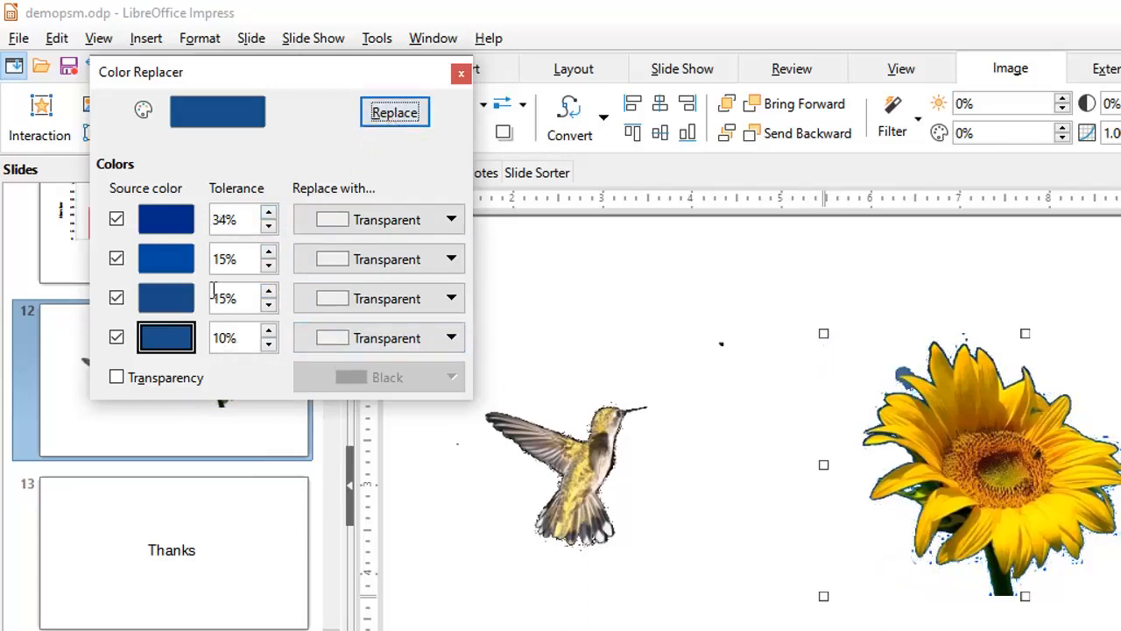
Step: Sample the leftover blue spot beside the sunflower as the first source colour, replace it with Transparent, and close the Color Replacer
{"action": "left_click", "coordinate": [167, 262]}
{"action": "left_click", "coordinate": [173, 294]}
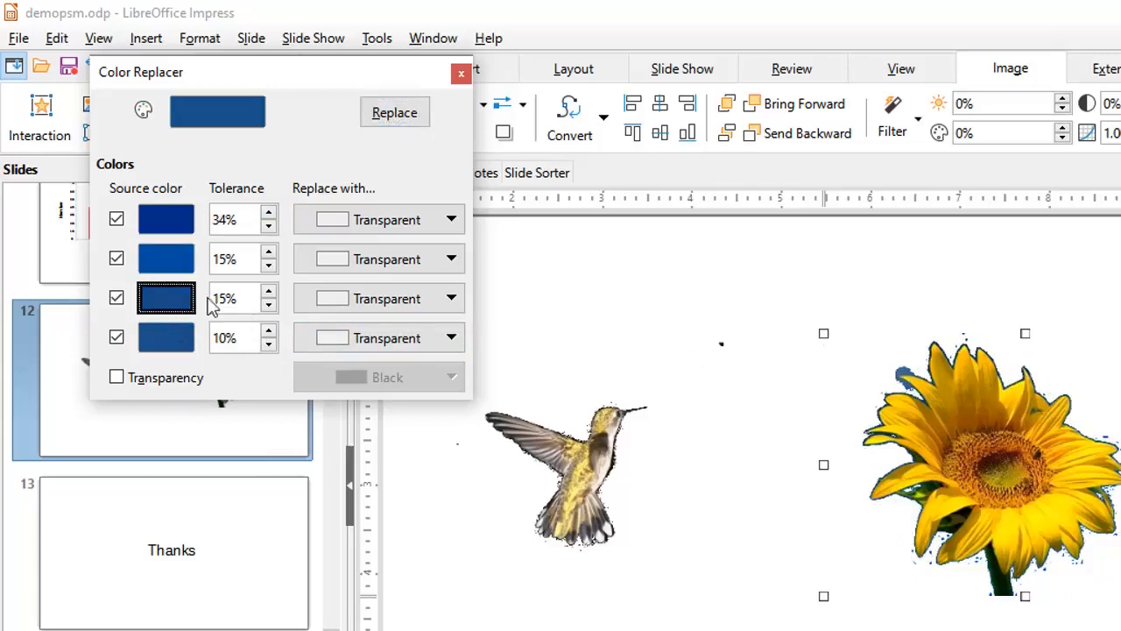
{"action": "left_click", "coordinate": [162, 228]}
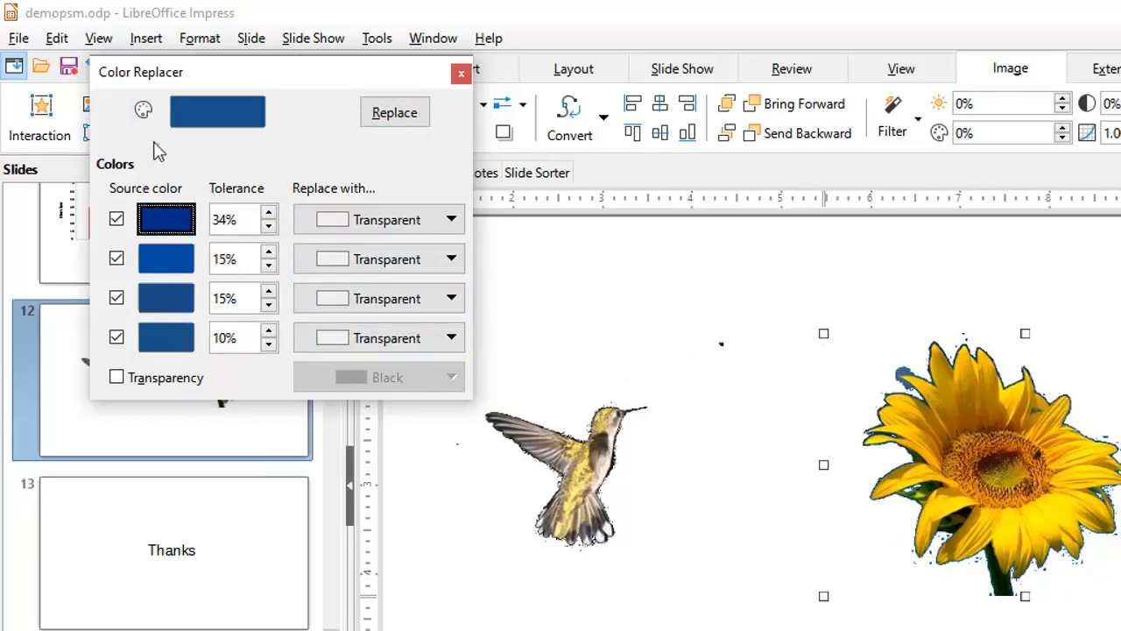
{"action": "left_click", "coordinate": [143, 109]}
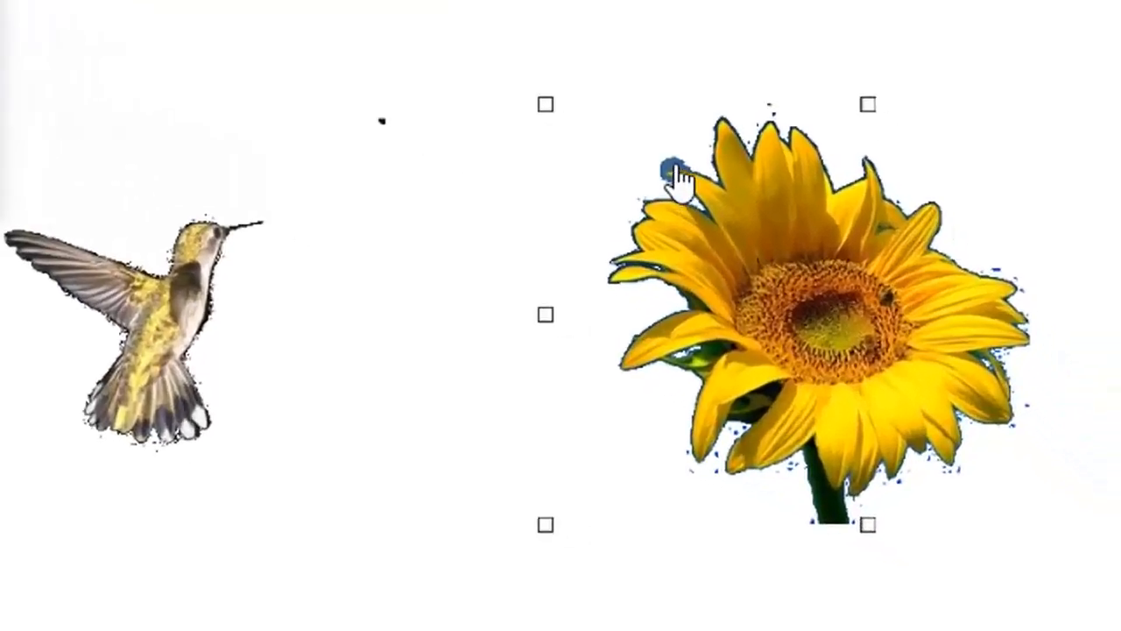
{"action": "left_click", "coordinate": [672, 169]}
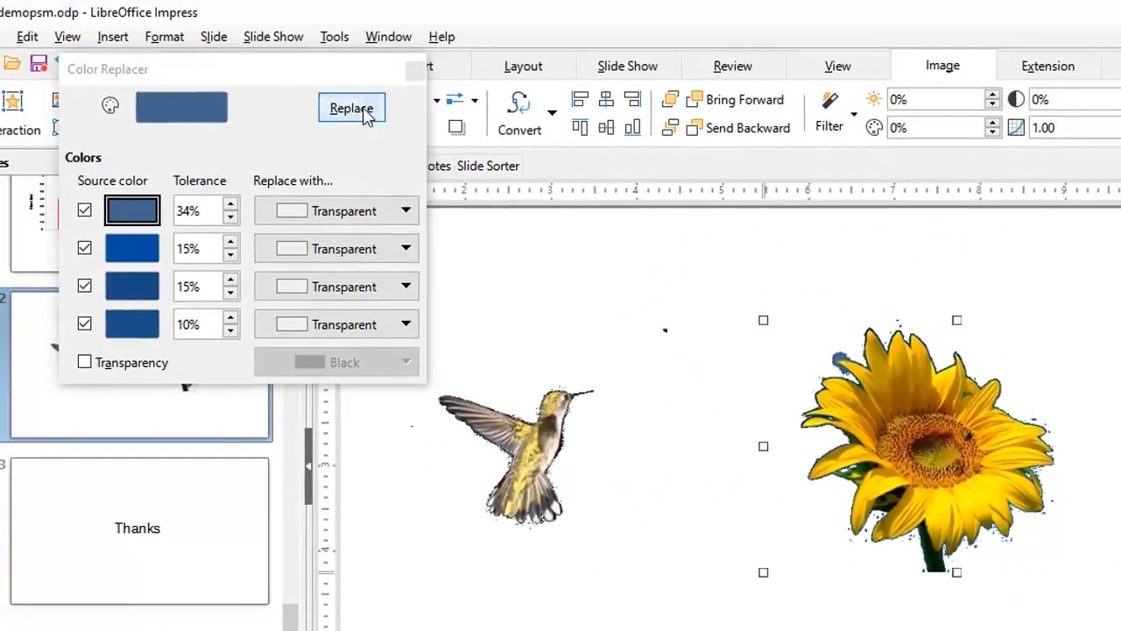
{"action": "left_click", "coordinate": [363, 112]}
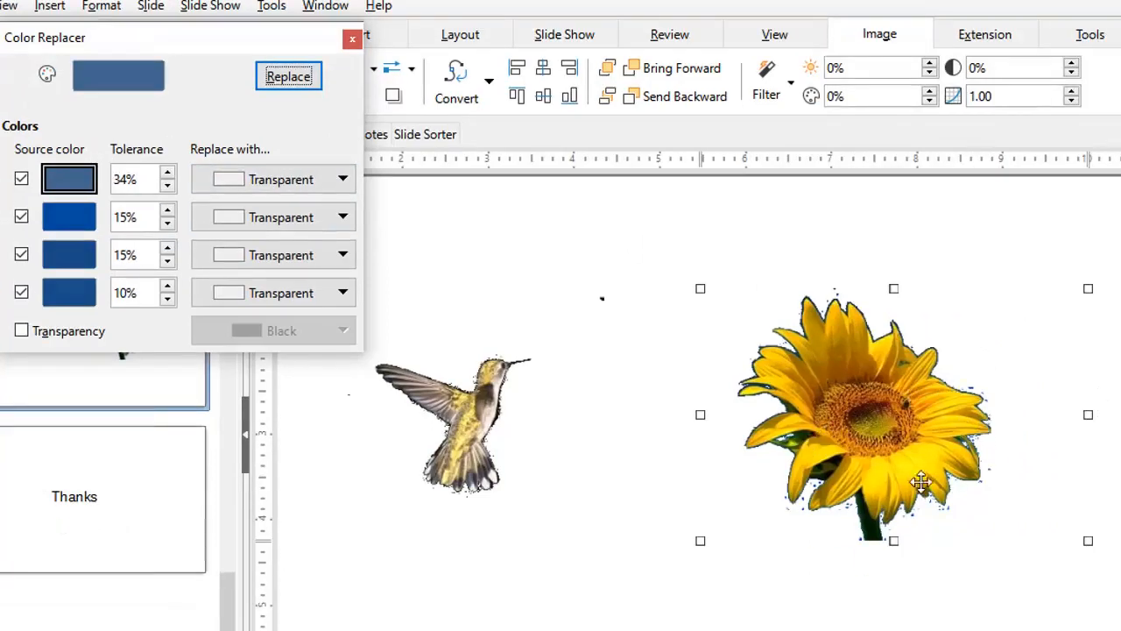
{"action": "left_click", "coordinate": [640, 618]}
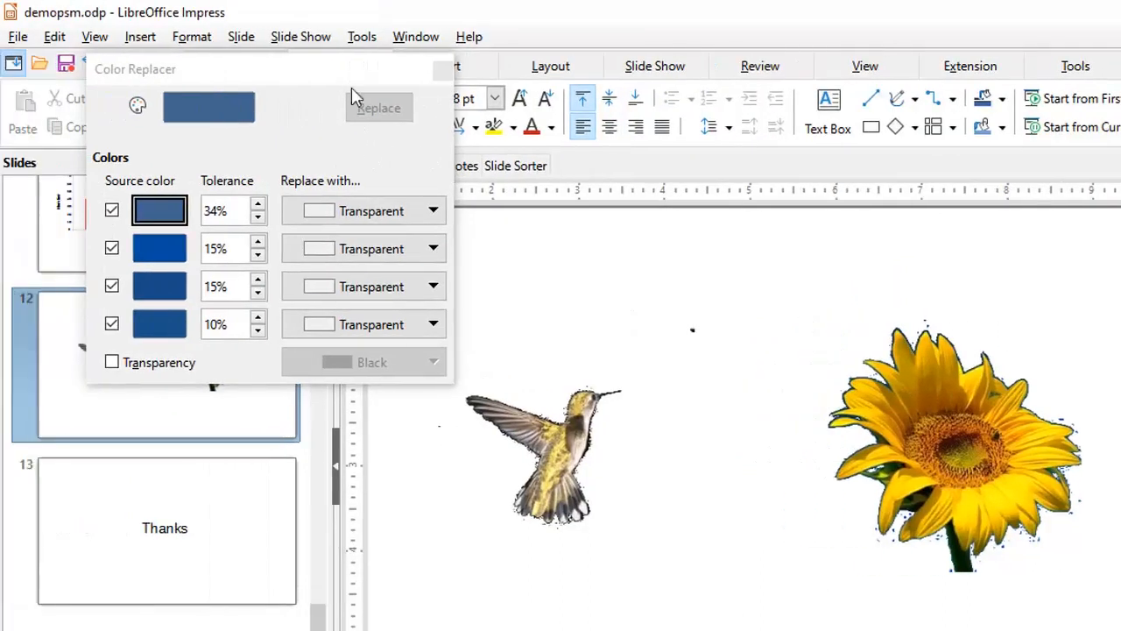
{"action": "left_click", "coordinate": [443, 70]}
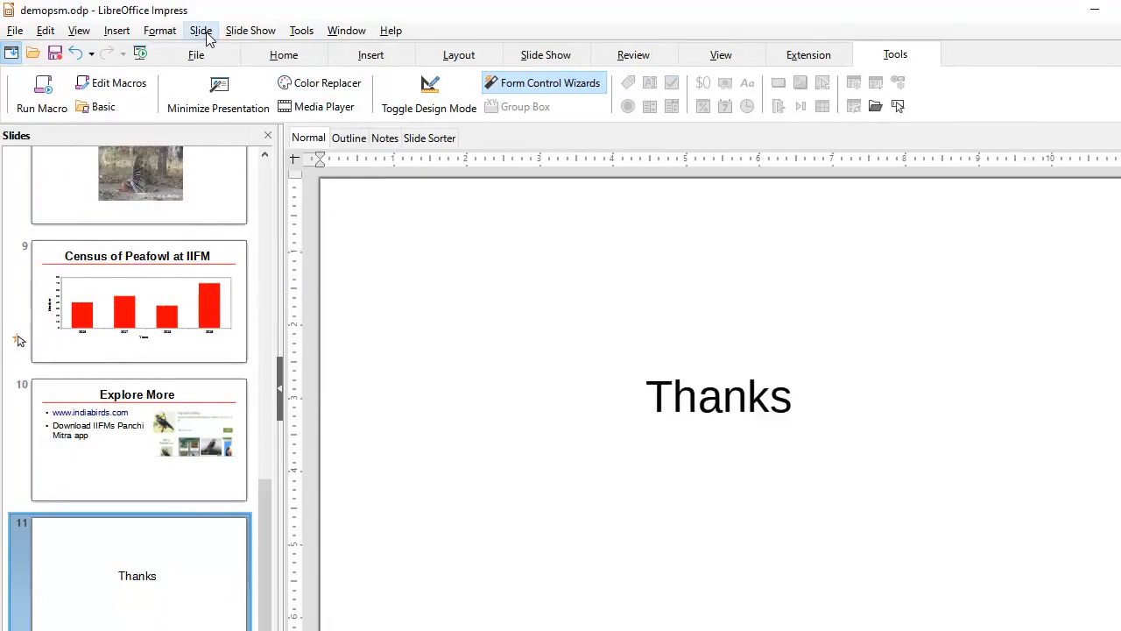
Step: Generate a summary slide from the presentation's slide titles and open it at the end of the deck
{"action": "left_click", "coordinate": [205, 32]}
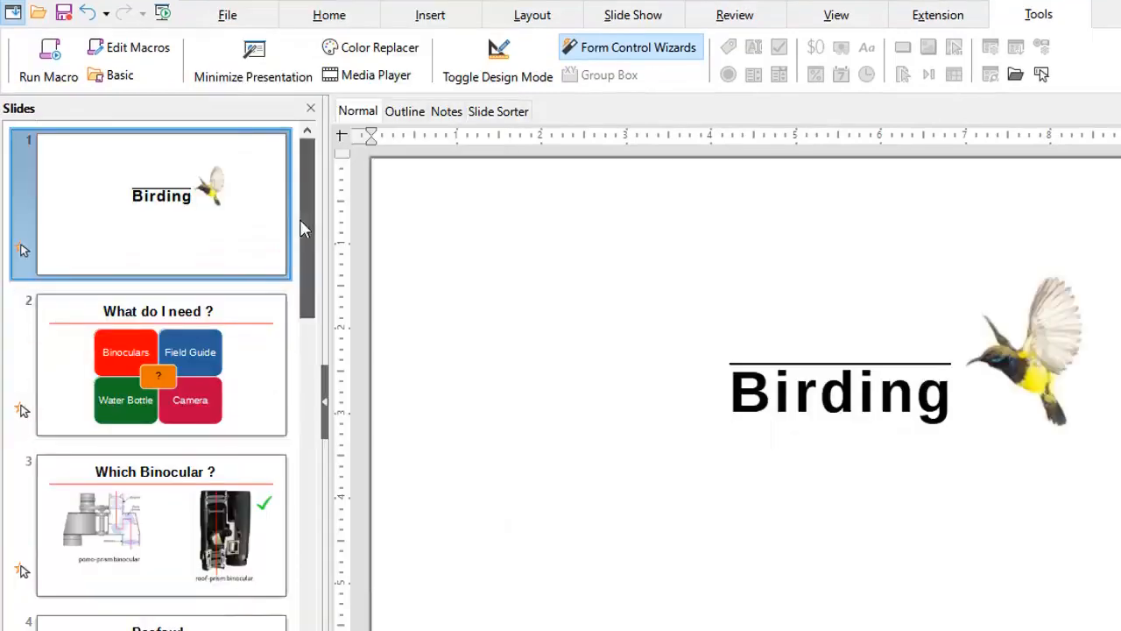
{"action": "left_click_drag", "start_coordinate": [303, 228], "coordinate": [320, 600]}
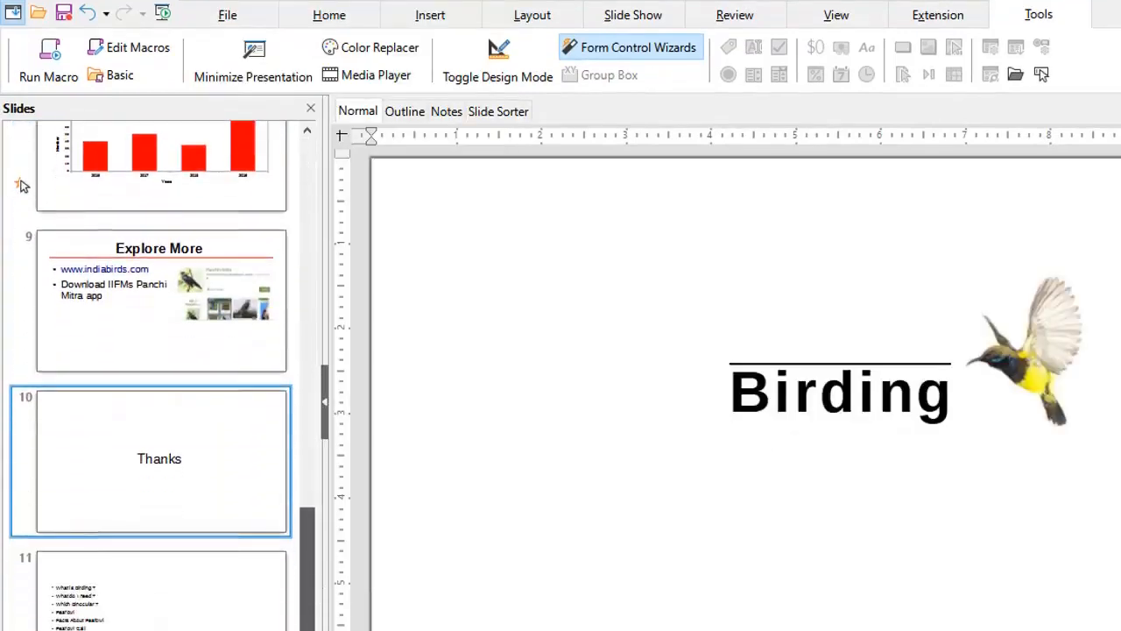
{"action": "left_click", "coordinate": [125, 609]}
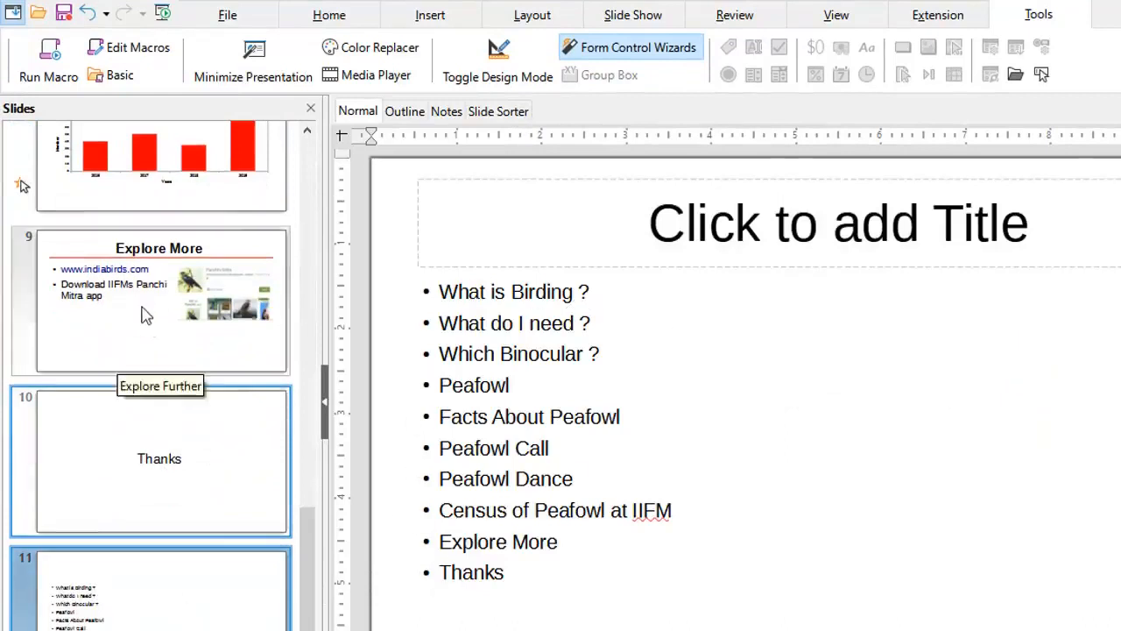
Step: Title the new slide "Summary" and move it ahead of the Thanks slide, further towards the start of the presentation
{"action": "left_click", "coordinate": [796, 225]}
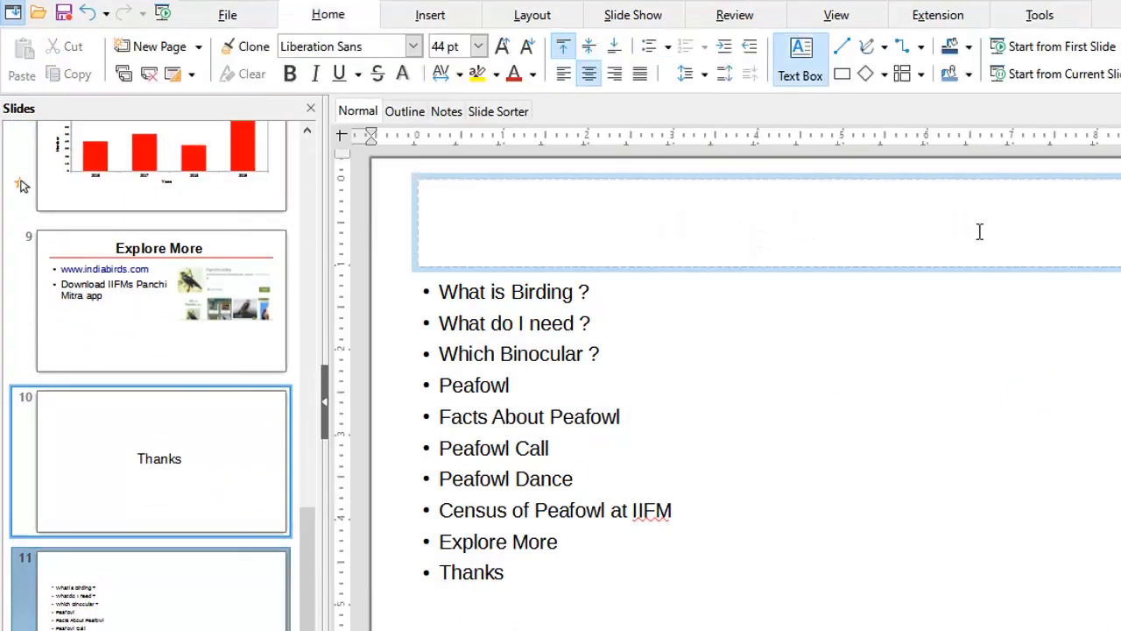
{"action": "type", "text": "Summary"}
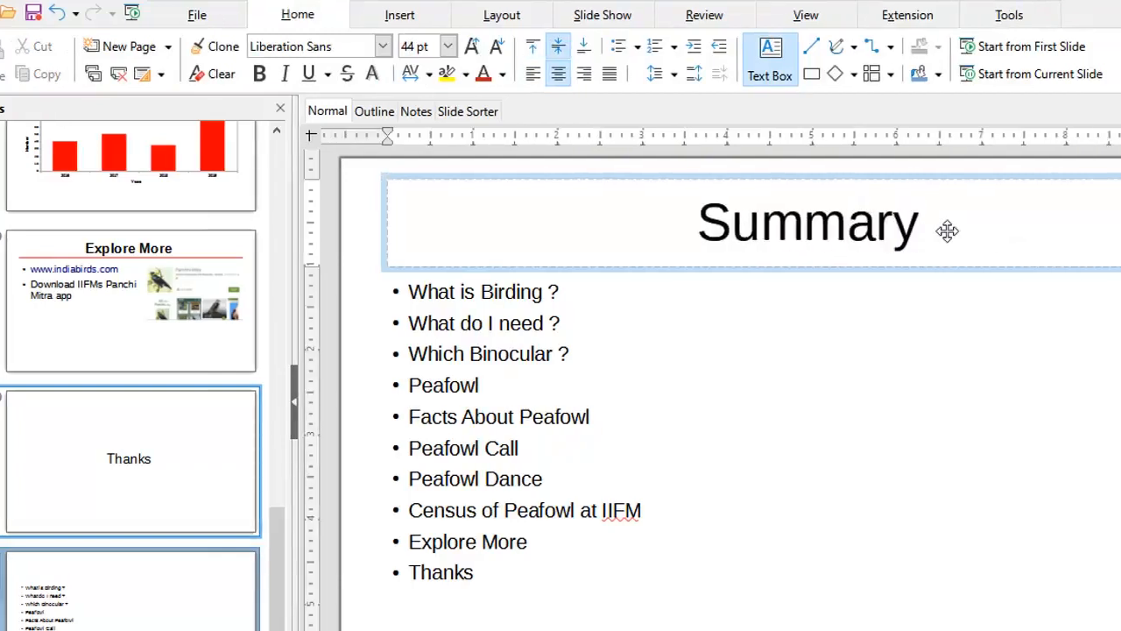
{"action": "left_click", "coordinate": [942, 350]}
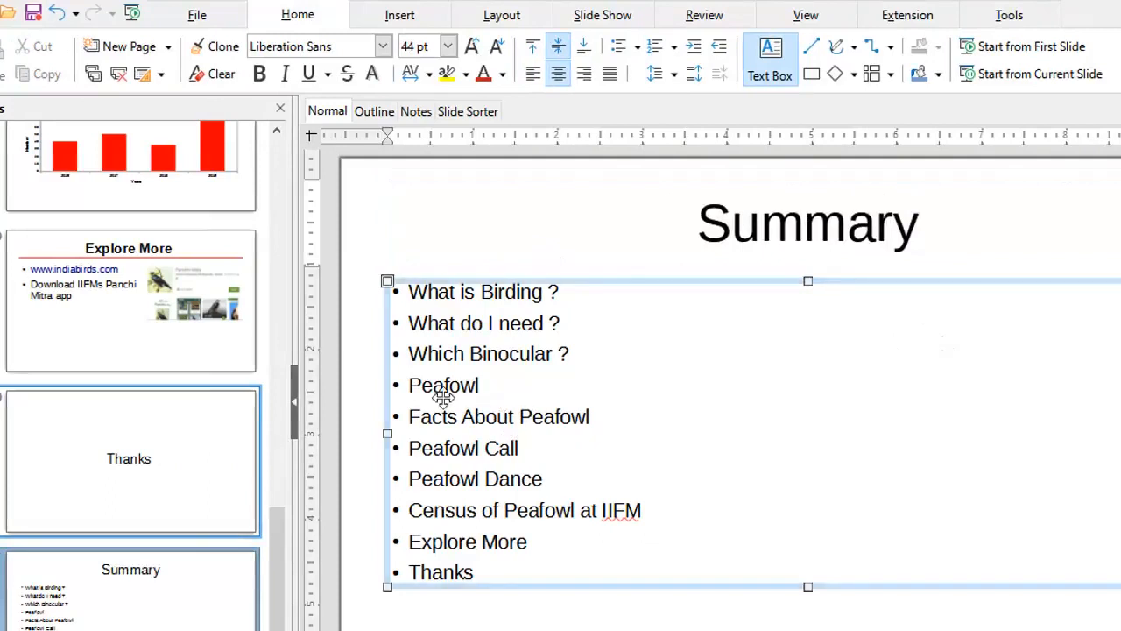
{"action": "left_click_drag", "start_coordinate": [151, 590], "coordinate": [180, 396]}
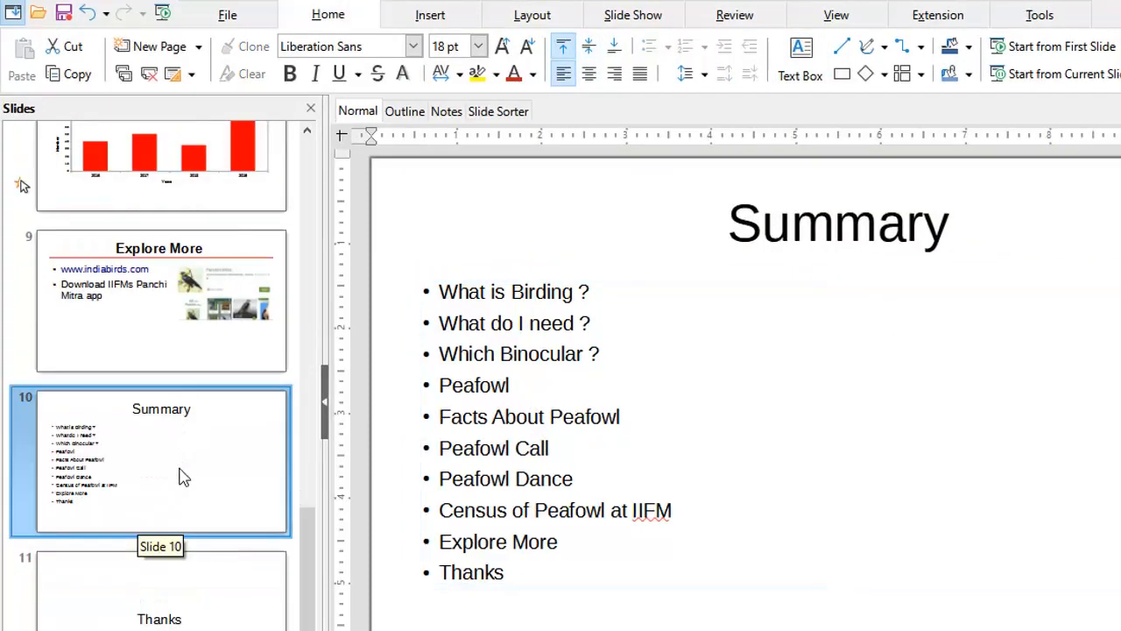
{"action": "left_click_drag", "start_coordinate": [181, 475], "coordinate": [190, 136]}
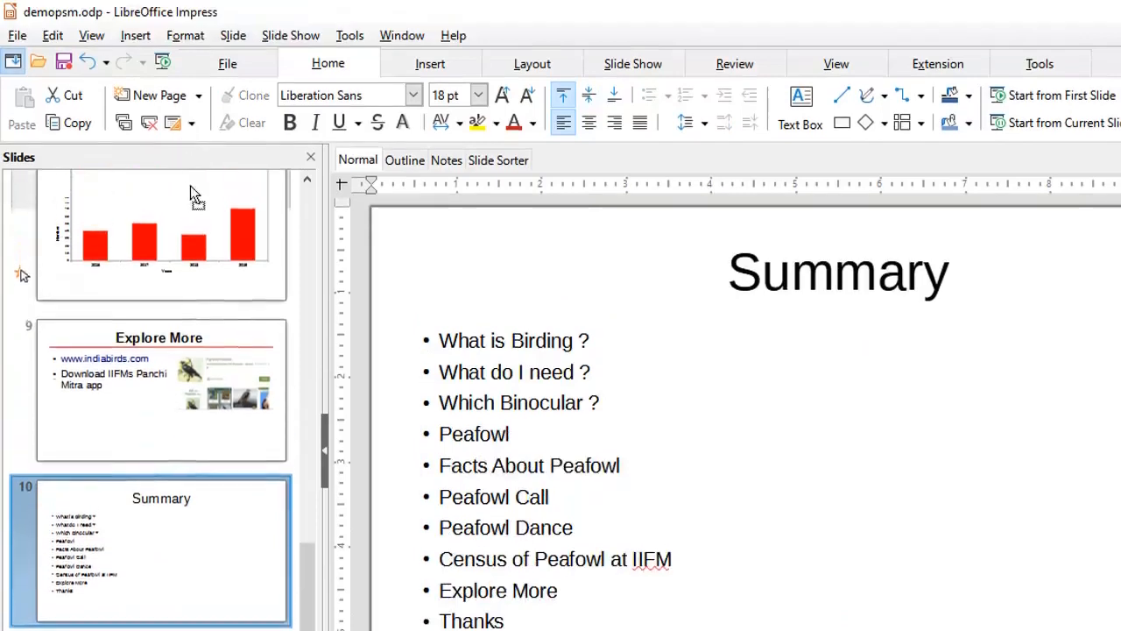
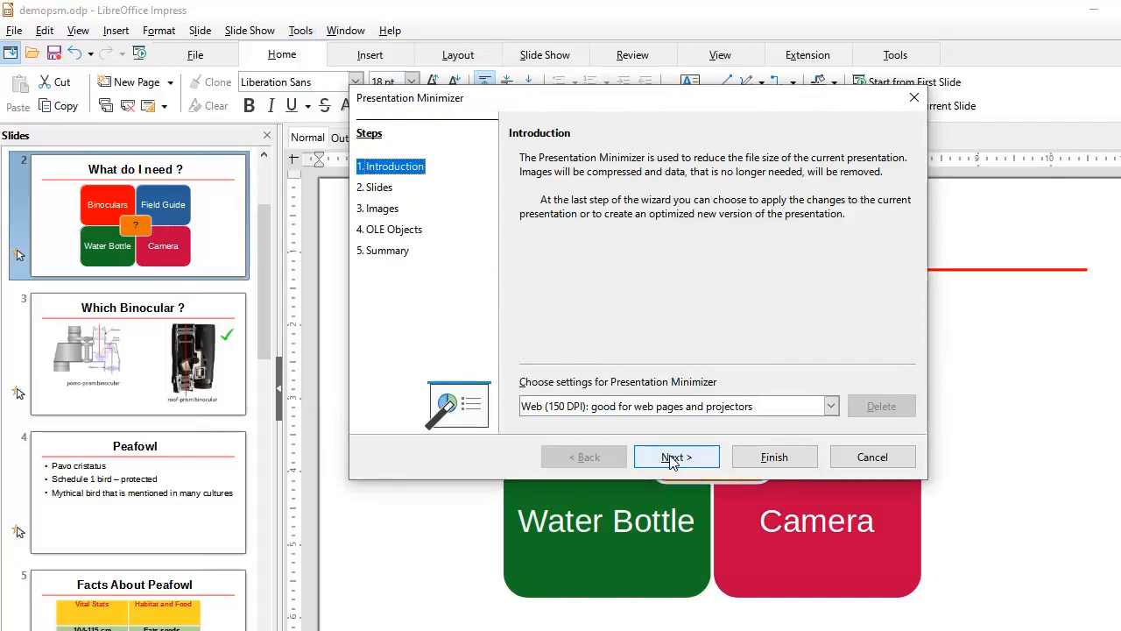
Step: Minimize a duplicate of the presentation with the Web (150 DPI) settings, deleting unused master slides and hidden slides
{"action": "left_click", "coordinate": [671, 458]}
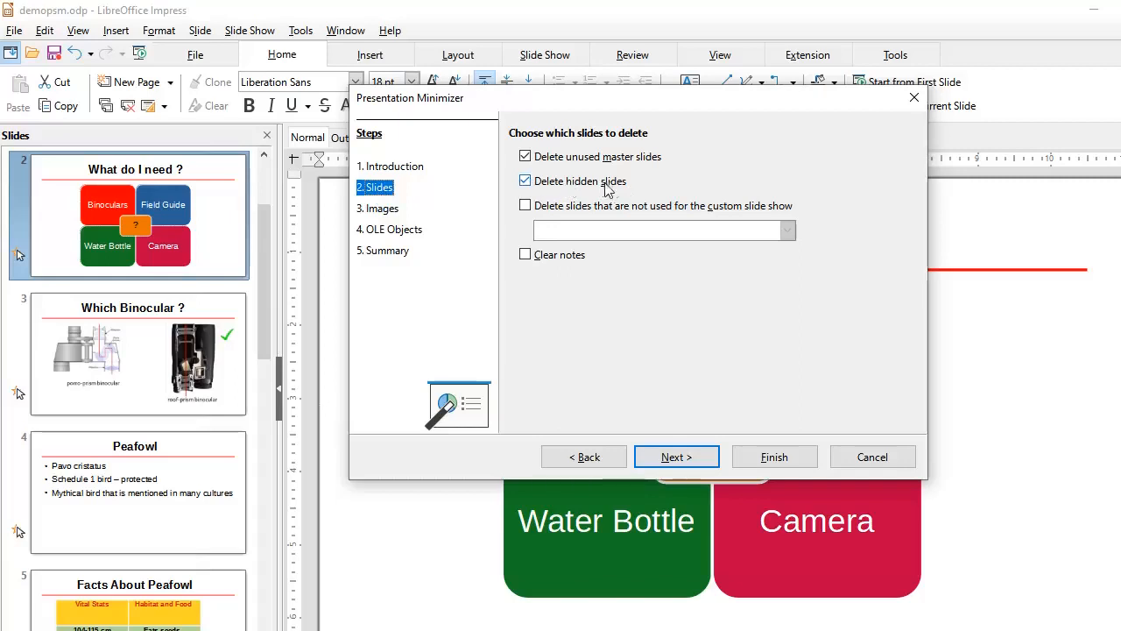
{"action": "left_click", "coordinate": [525, 181]}
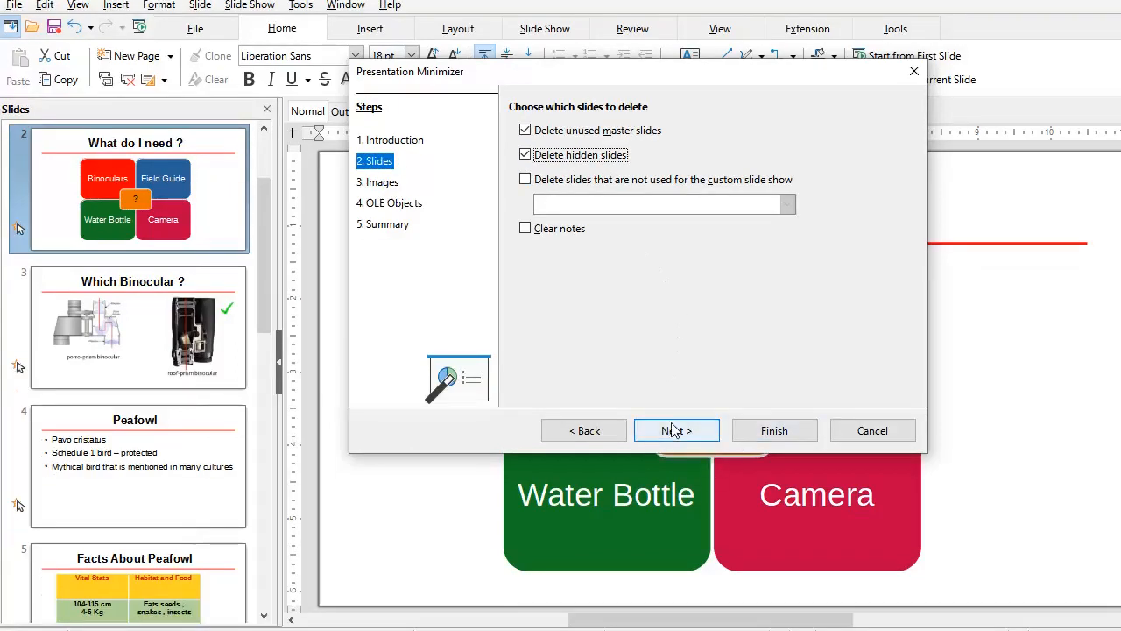
{"action": "left_click", "coordinate": [675, 454]}
{"action": "left_click", "coordinate": [674, 429]}
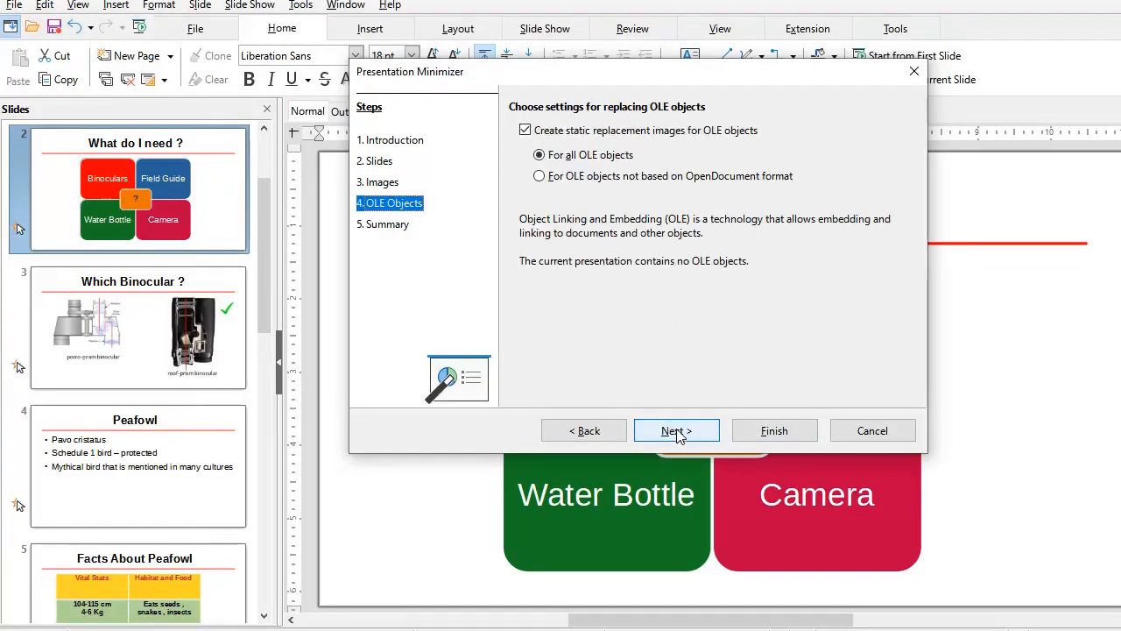
{"action": "left_click", "coordinate": [676, 431]}
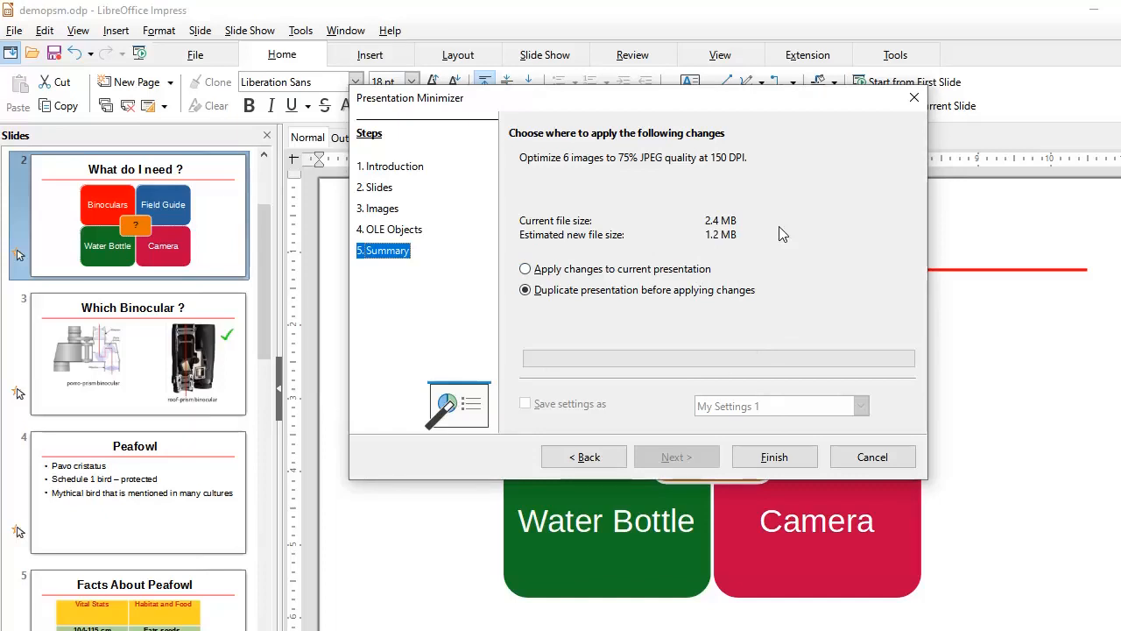
{"action": "left_click", "coordinate": [774, 456]}
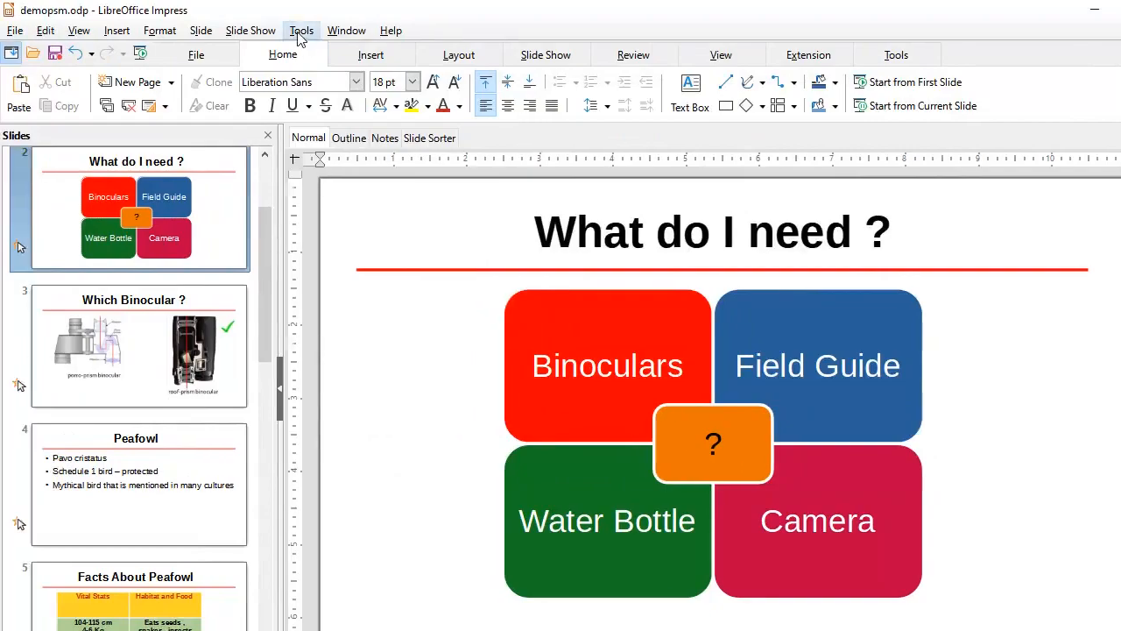
Step: Open the presentation for redaction in LibreOffice Draw, and reposition the Draw window and the floating Redaction tools
{"action": "left_click", "coordinate": [300, 33]}
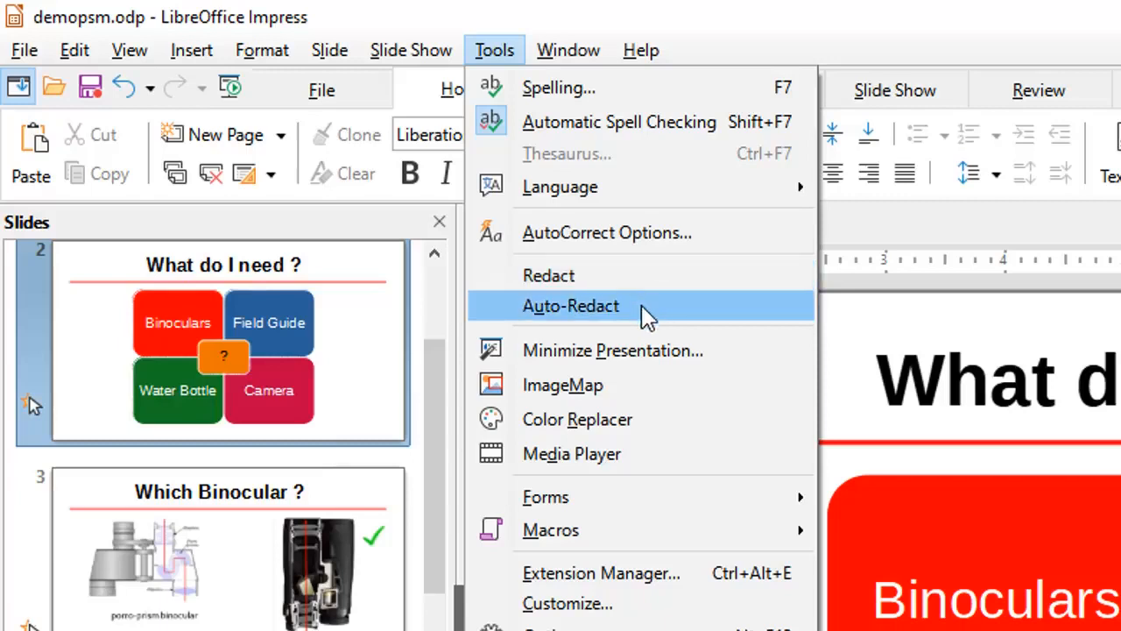
{"action": "left_click", "coordinate": [605, 276]}
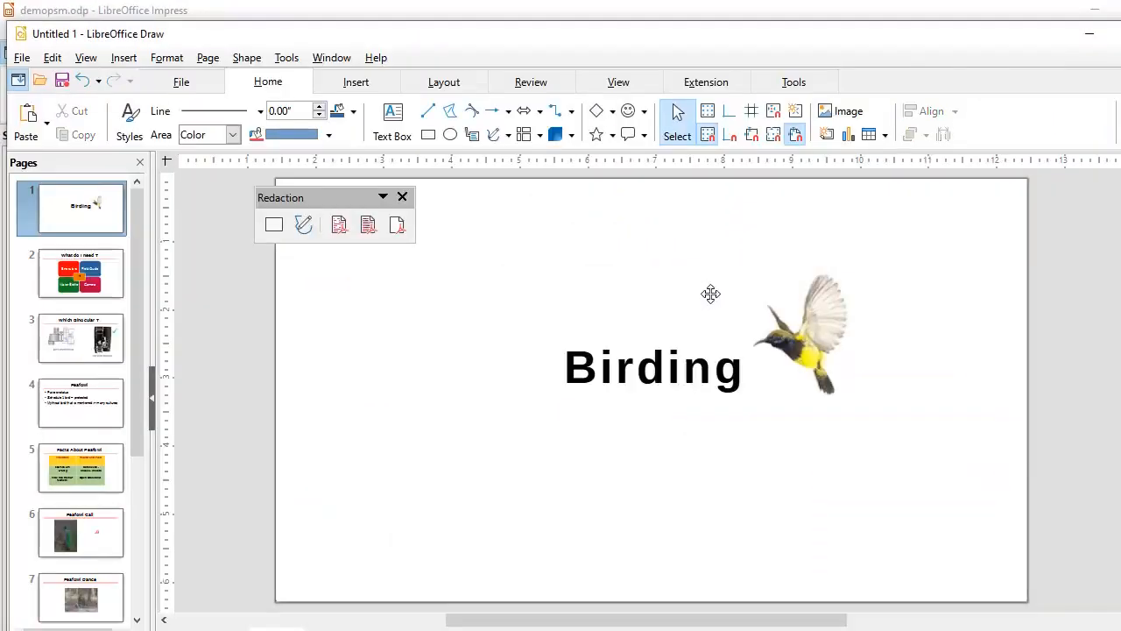
{"action": "mouse_move", "coordinate": [338, 39]}
{"action": "left_mouse_down"}
{"action": "mouse_move", "coordinate": [356, 58]}
{"action": "mouse_move", "coordinate": [366, 112]}
{"action": "left_mouse_up"}
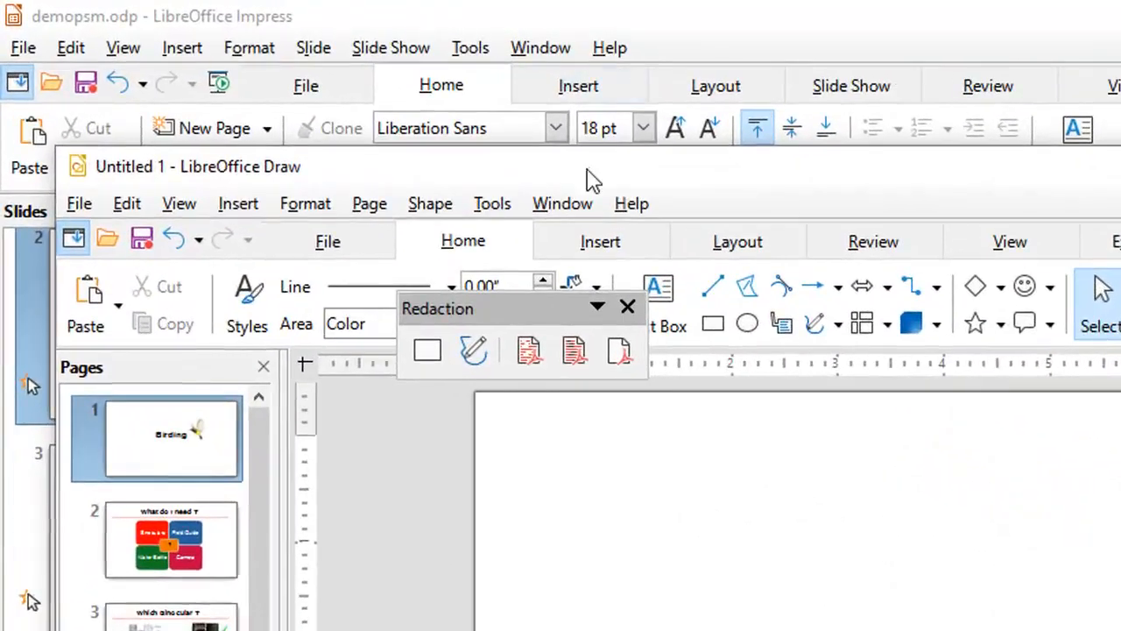
{"action": "mouse_move", "coordinate": [592, 179]}
{"action": "left_mouse_down"}
{"action": "mouse_move", "coordinate": [555, 132]}
{"action": "mouse_move", "coordinate": [555, 63]}
{"action": "left_mouse_up"}
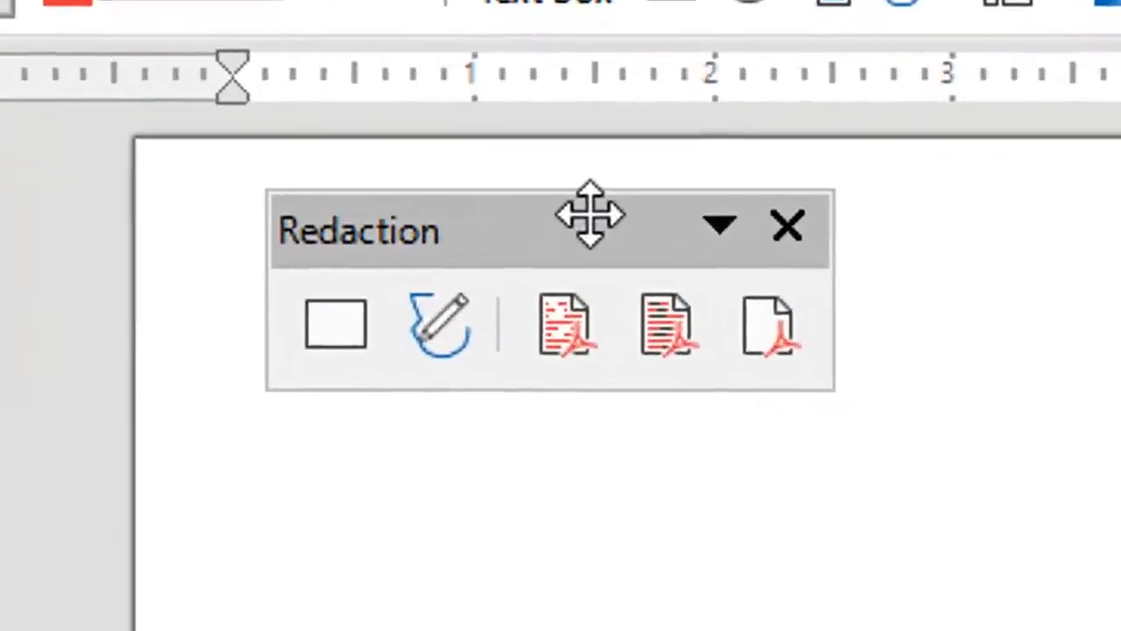
{"action": "left_click_drag", "start_coordinate": [589, 214], "coordinate": [526, 194]}
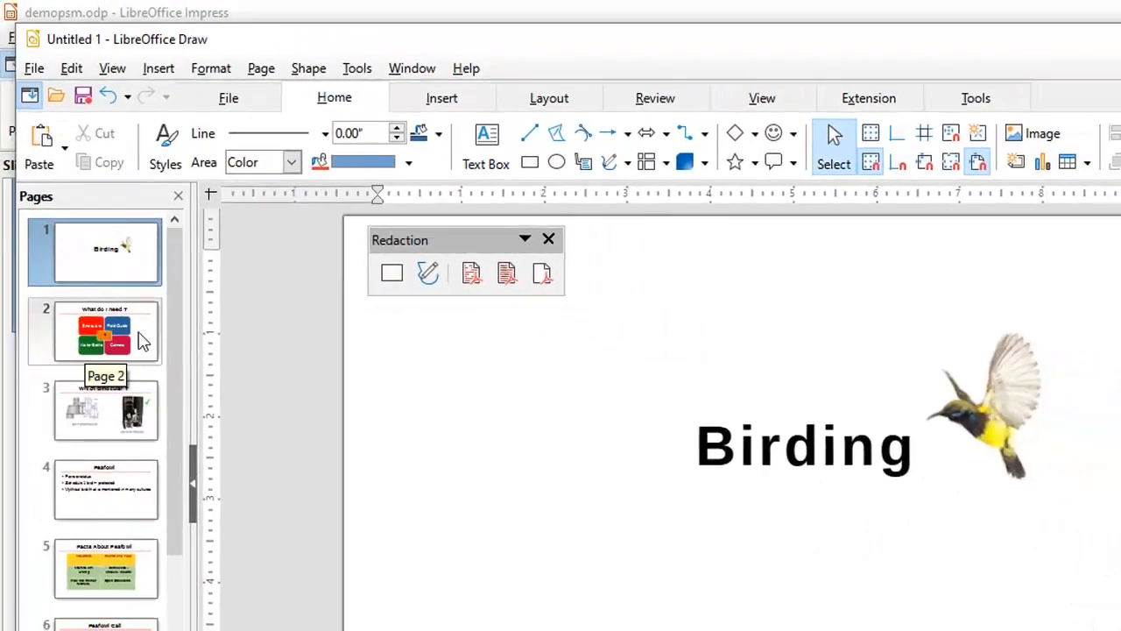
Step: Cover the word "Camera" on page 2 with a rectangle redaction
{"action": "left_click", "coordinate": [140, 342]}
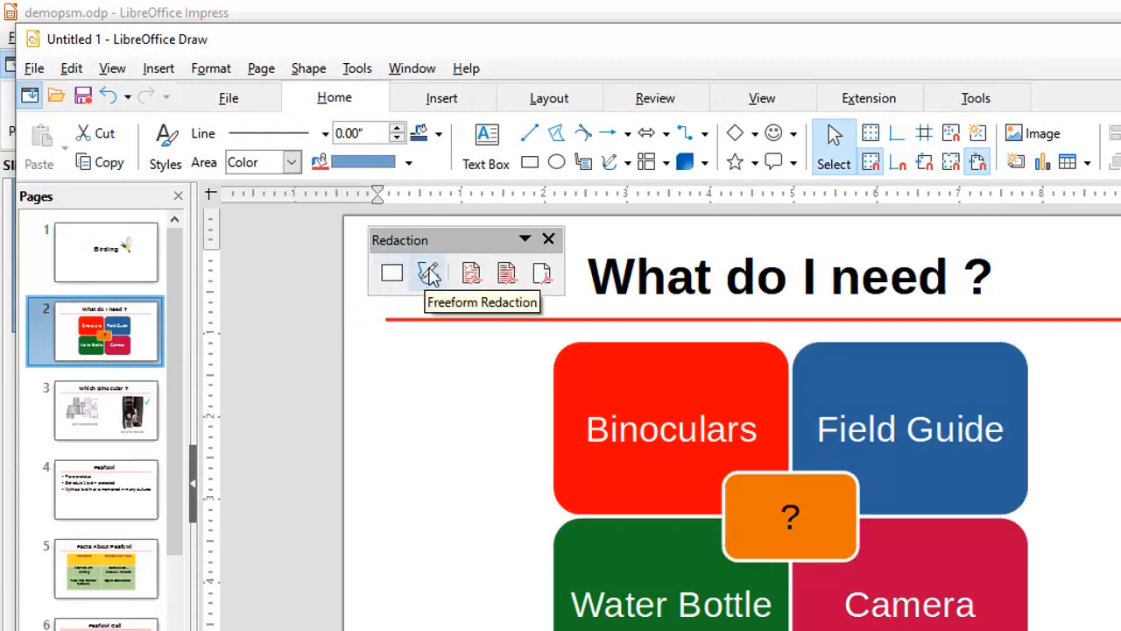
{"action": "left_click", "coordinate": [392, 274]}
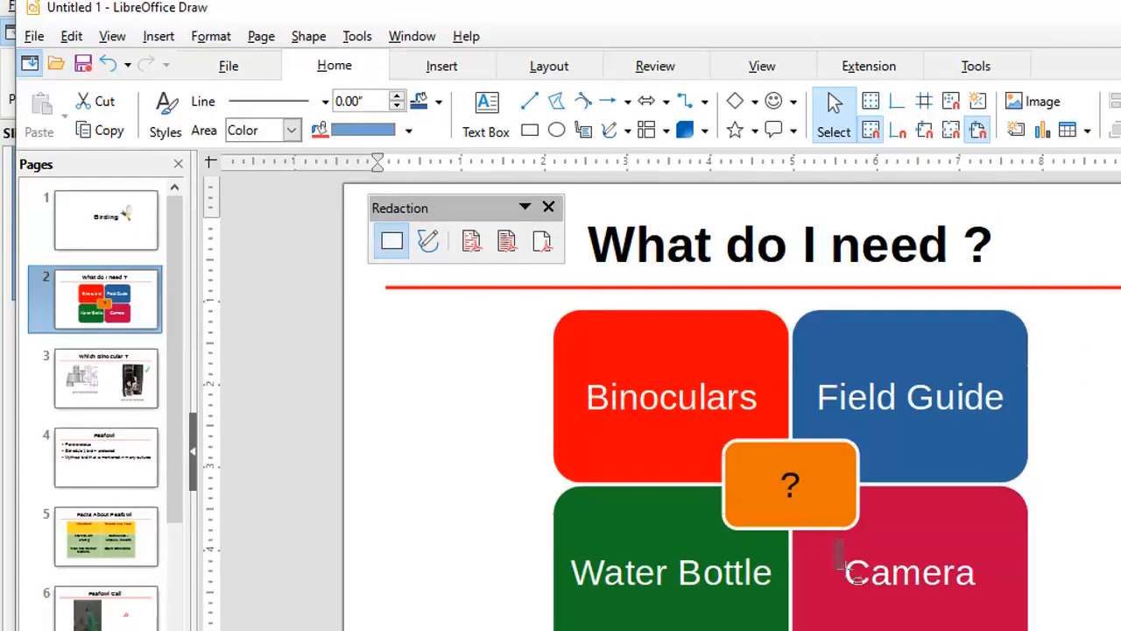
{"action": "left_click_drag", "start_coordinate": [833, 572], "coordinate": [899, 628]}
{"action": "left_click_drag", "start_coordinate": [900, 577], "coordinate": [990, 581]}
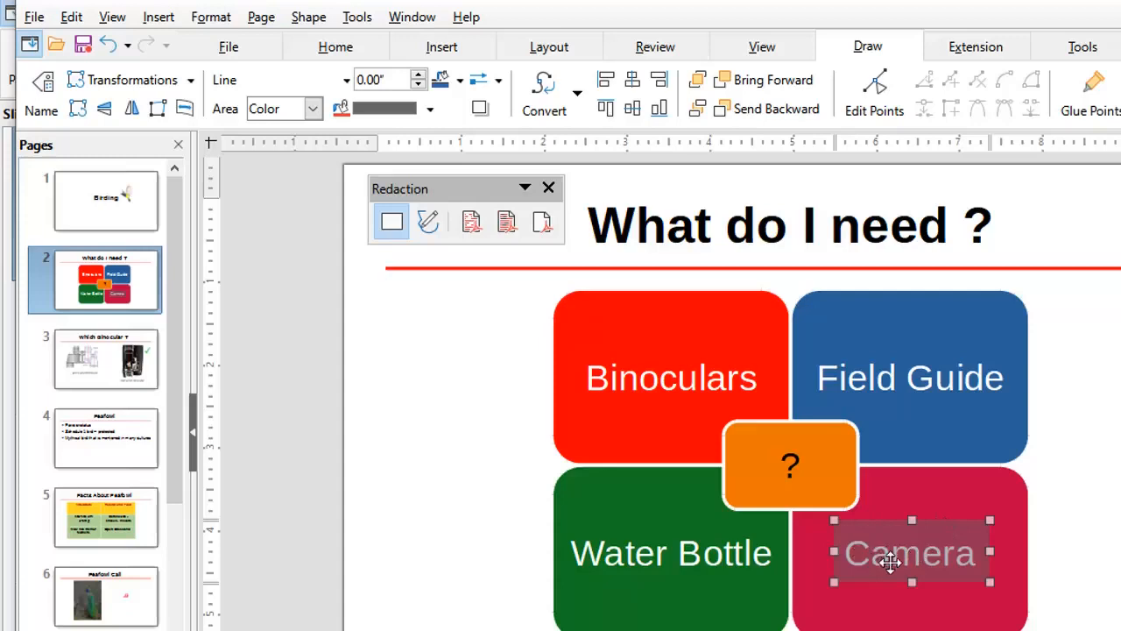
Step: Add rectangle redactions over "Mythical bird that is" on page 4 and "Open Grassland" on page 5
{"action": "scroll", "coordinate": [171, 386], "scroll_direction": "down", "scroll_amount": 3}
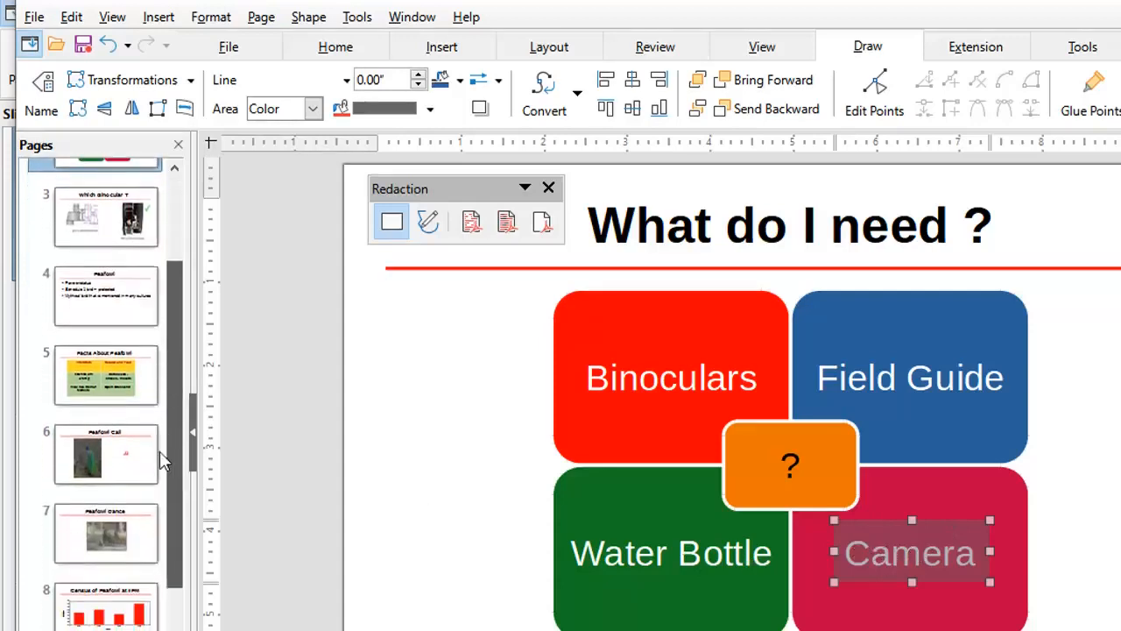
{"action": "left_click", "coordinate": [77, 324]}
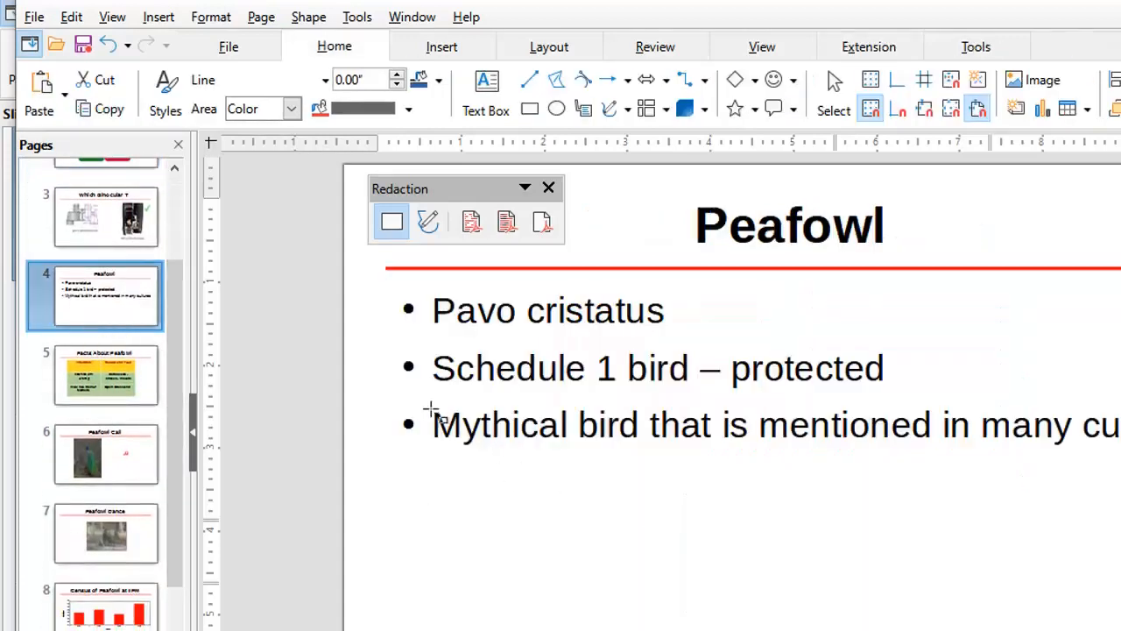
{"action": "mouse_move", "coordinate": [431, 406]}
{"action": "left_mouse_down"}
{"action": "mouse_move", "coordinate": [444, 449]}
{"action": "mouse_move", "coordinate": [770, 449]}
{"action": "mouse_move", "coordinate": [751, 447]}
{"action": "left_mouse_up"}
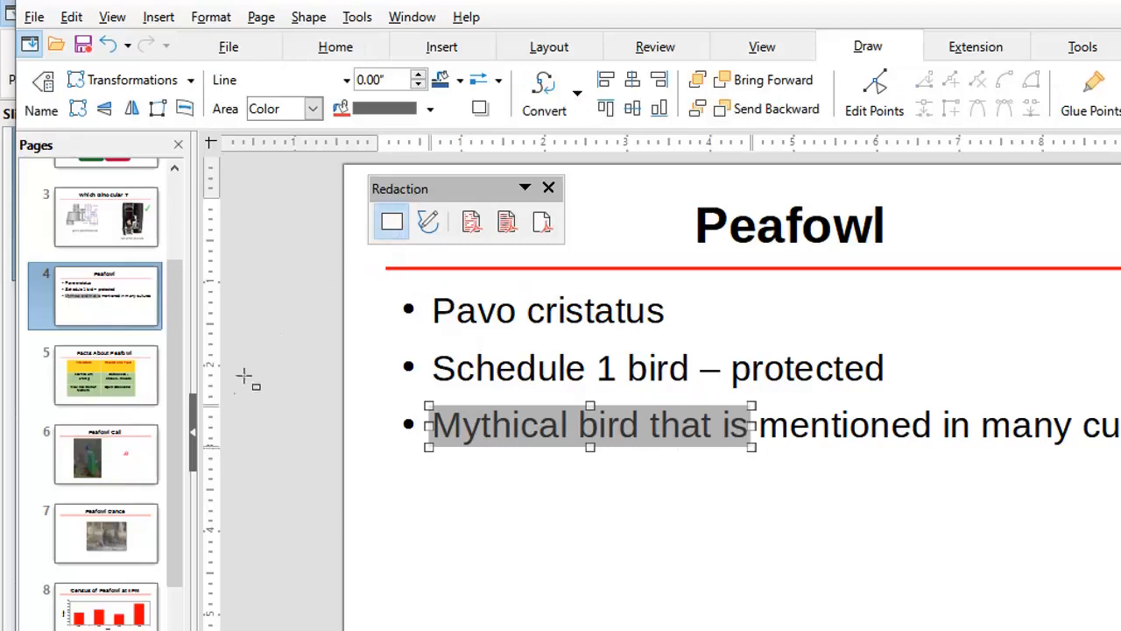
{"action": "left_click", "coordinate": [123, 394]}
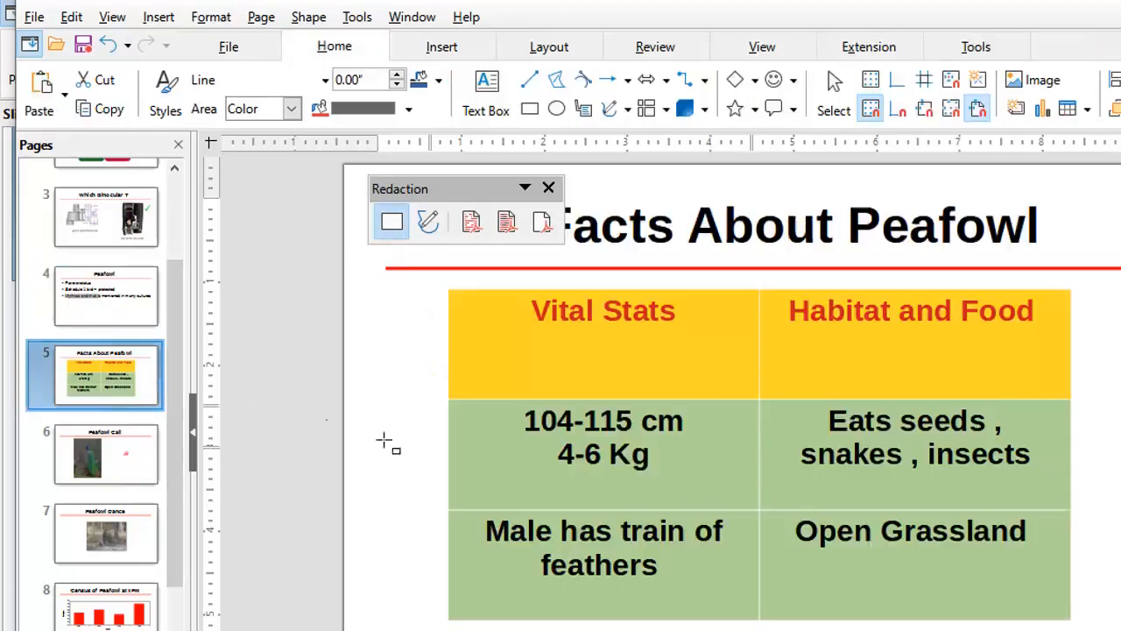
{"action": "mouse_move", "coordinate": [791, 510]}
{"action": "left_mouse_down"}
{"action": "mouse_move", "coordinate": [1037, 557]}
{"action": "mouse_move", "coordinate": [1007, 557]}
{"action": "left_mouse_up"}
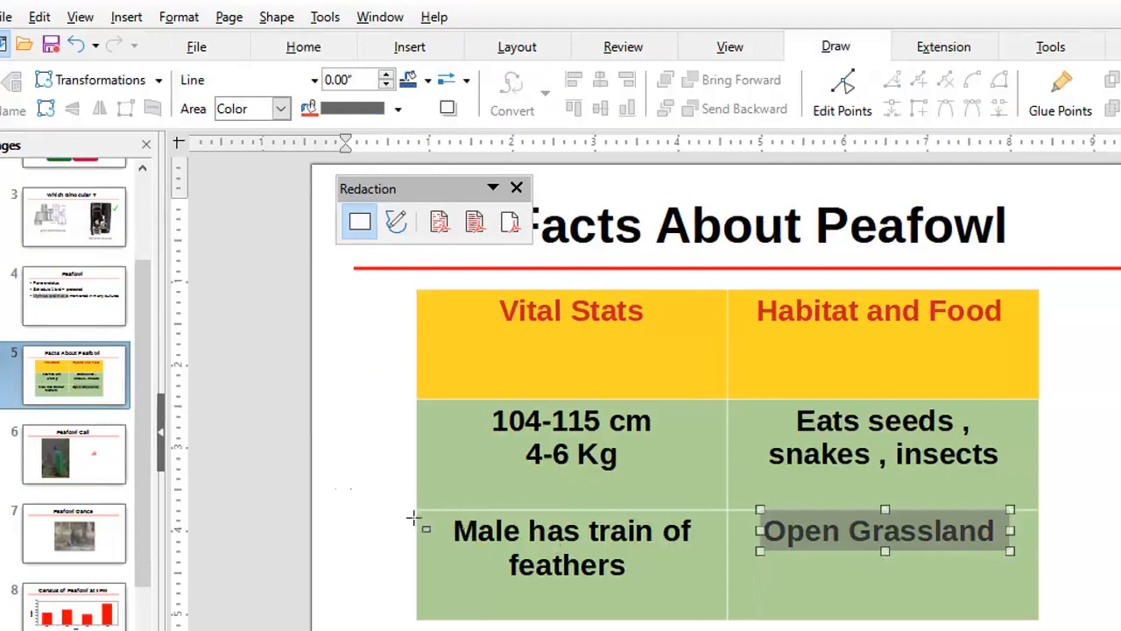
Step: Add a rectangle redaction over "Download IIFMs" on page 9, Explore More
{"action": "scroll", "coordinate": [180, 436], "scroll_direction": "down", "scroll_amount": 4}
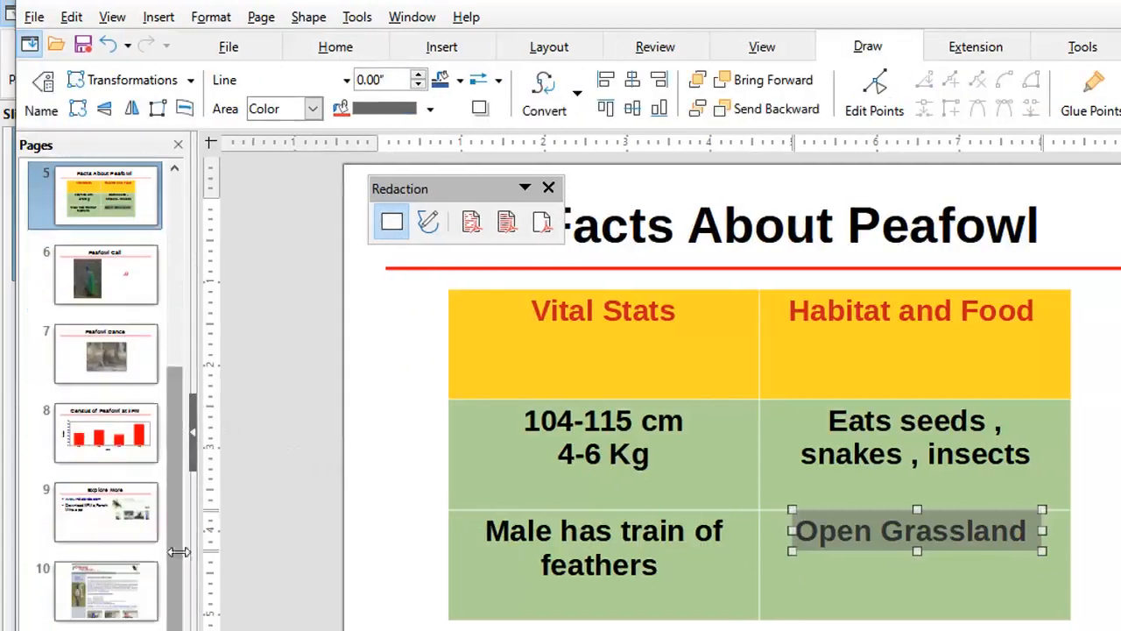
{"action": "left_click", "coordinate": [100, 525]}
{"action": "mouse_move", "coordinate": [417, 343]}
{"action": "left_mouse_down"}
{"action": "mouse_move", "coordinate": [423, 353]}
{"action": "mouse_move", "coordinate": [616, 387]}
{"action": "mouse_move", "coordinate": [701, 390]}
{"action": "left_mouse_up"}
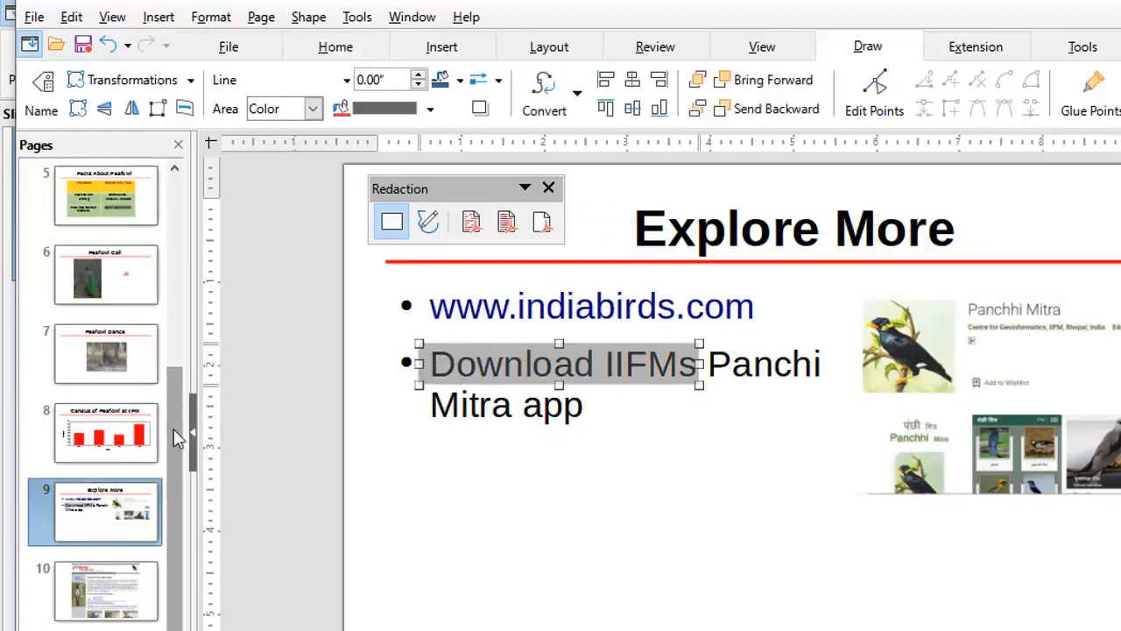
Step: Export the document as a black-redacted PDF named "Untitled 1.pdf" in the Documents folder, replacing the existing file
{"action": "scroll", "coordinate": [175, 418], "scroll_direction": "up", "scroll_amount": 5}
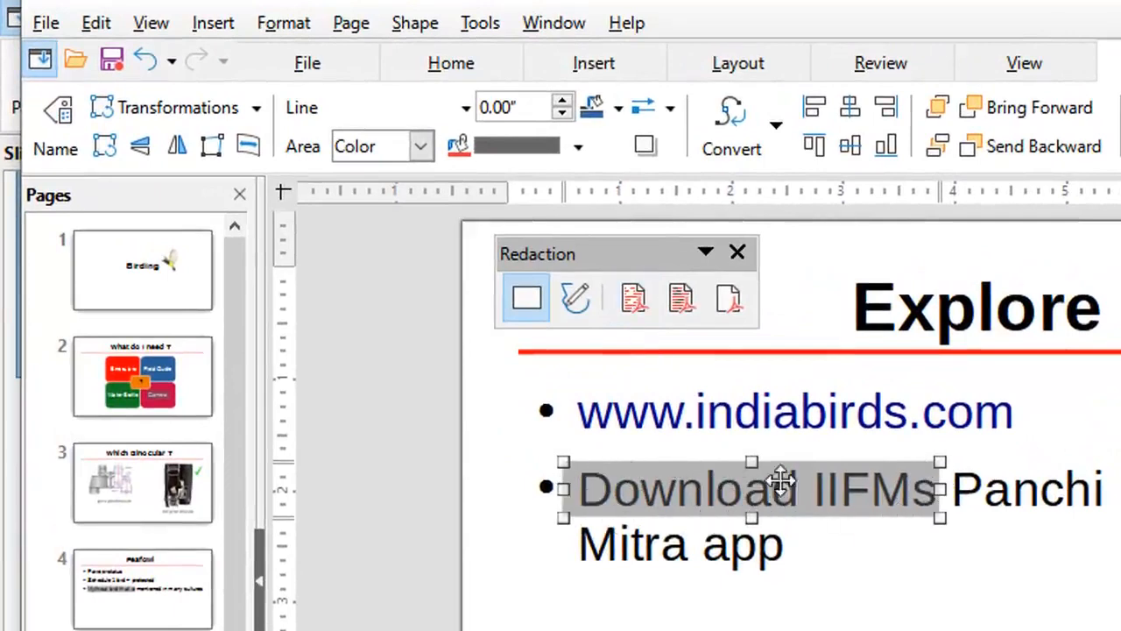
{"action": "left_click", "coordinate": [682, 303]}
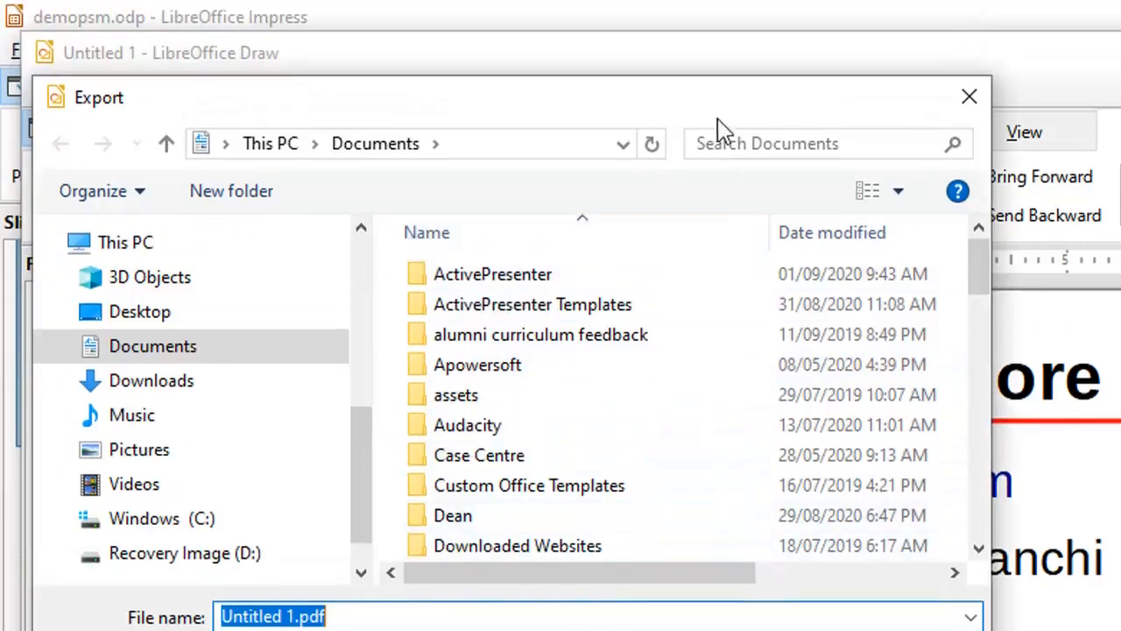
{"action": "left_click_drag", "start_coordinate": [716, 38], "coordinate": [1120, 254]}
{"action": "key", "text": "Return"}
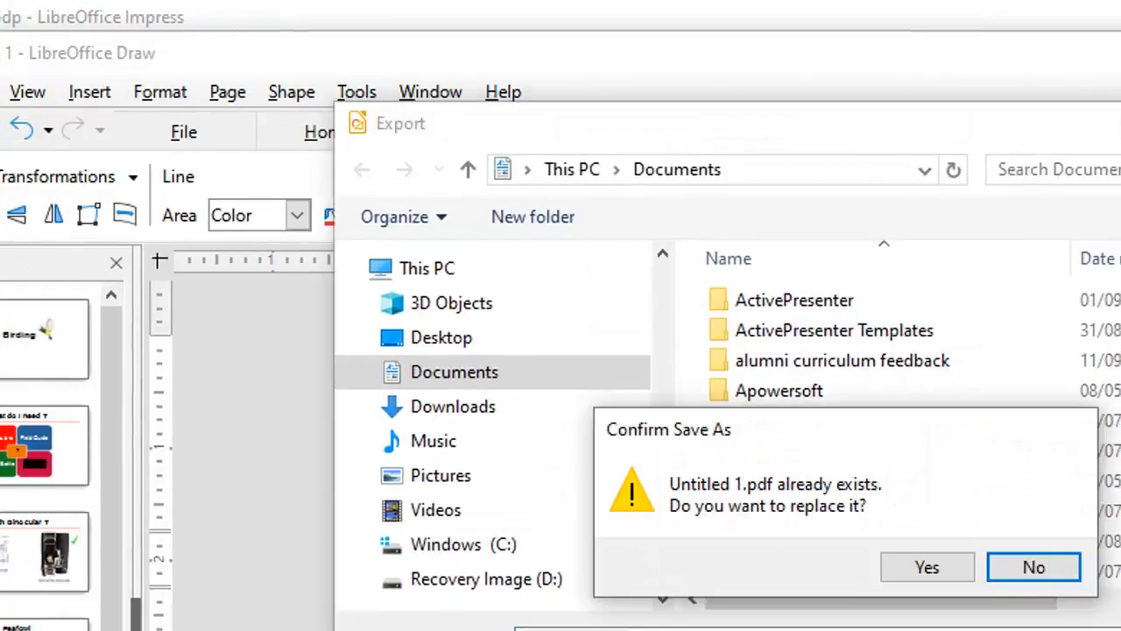
{"action": "left_click", "coordinate": [930, 569]}
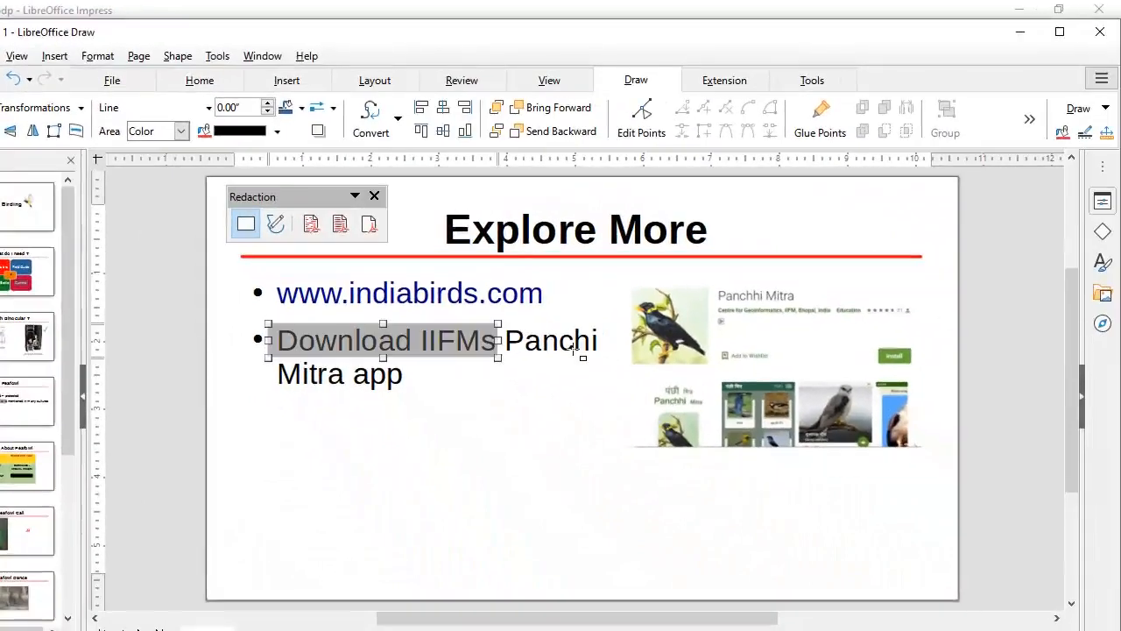